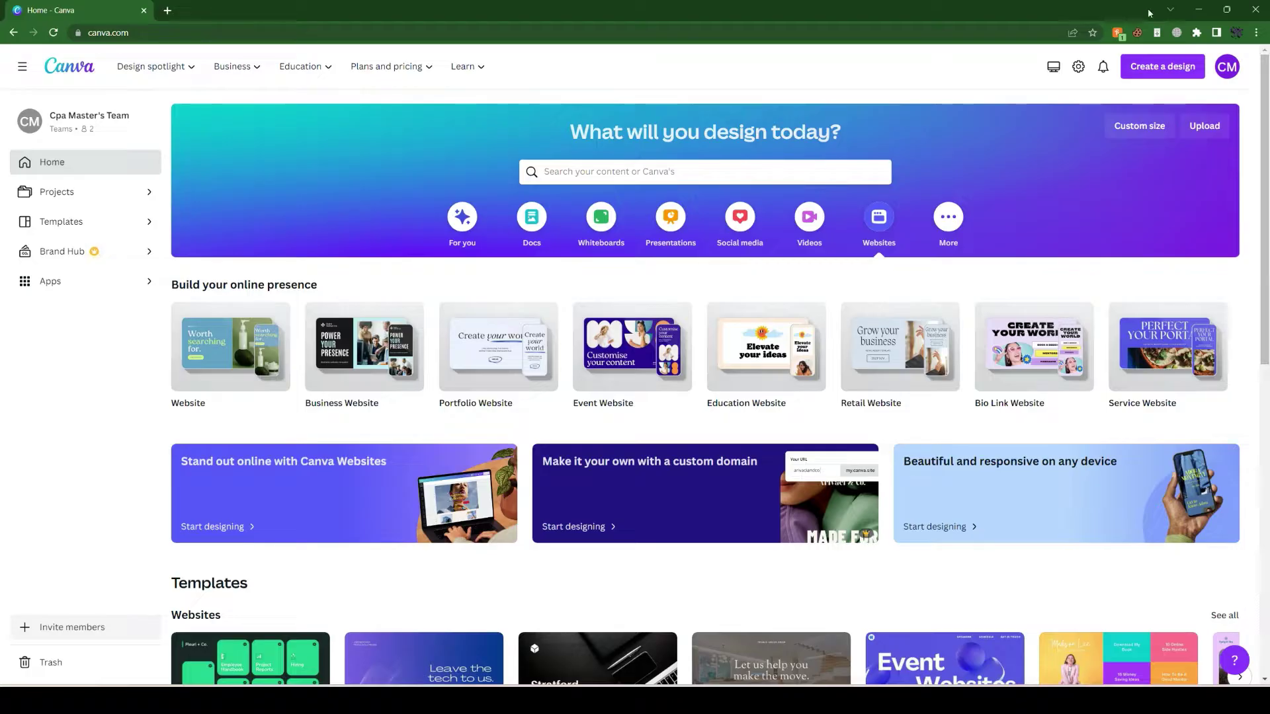
Step: Create a new 800×800 px YouTube Channel Logo design from Create a design
left_click(1165, 66)
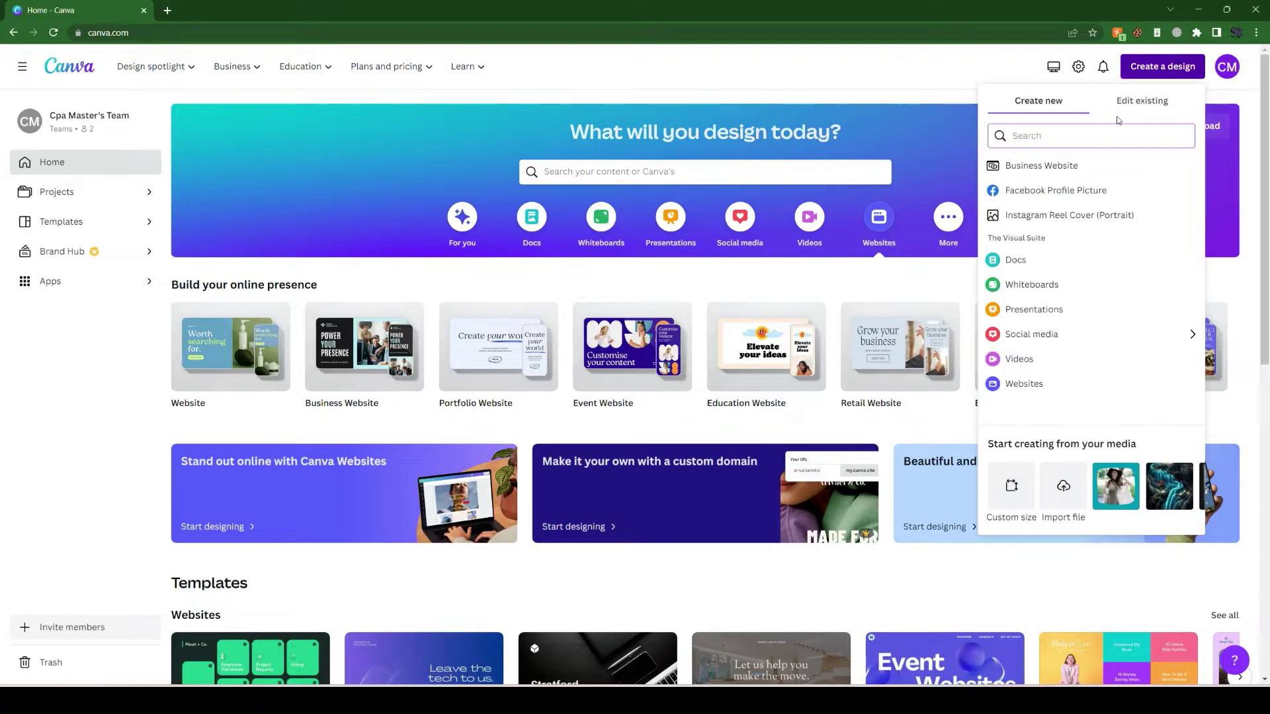
type("yotuube")
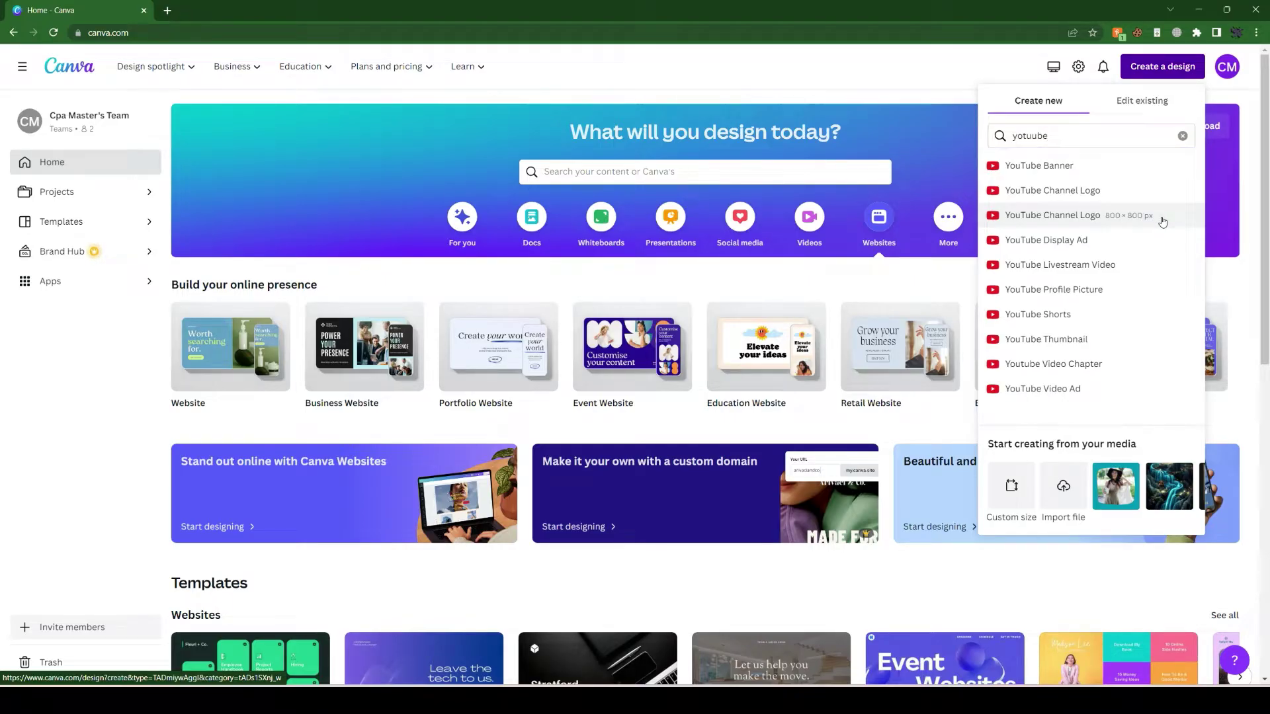
left_click(1162, 221)
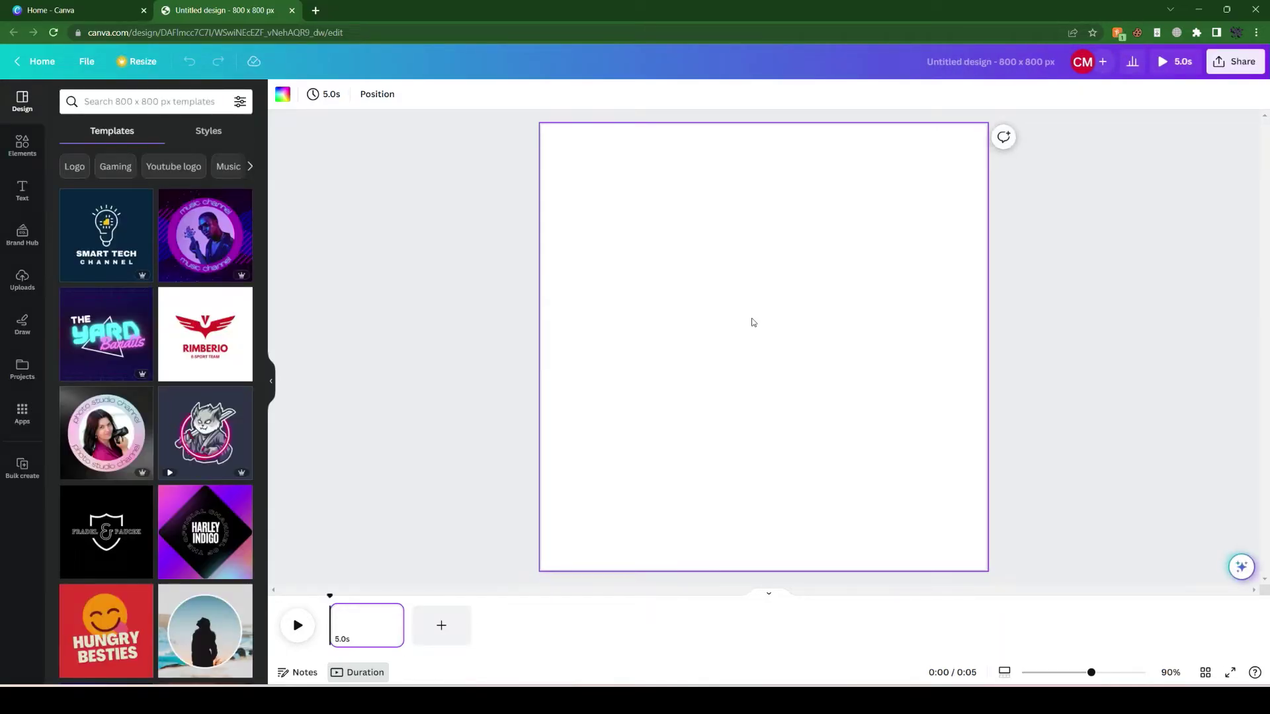
scroll(161, 539, "down", 2)
scroll(160, 539, "down", 1)
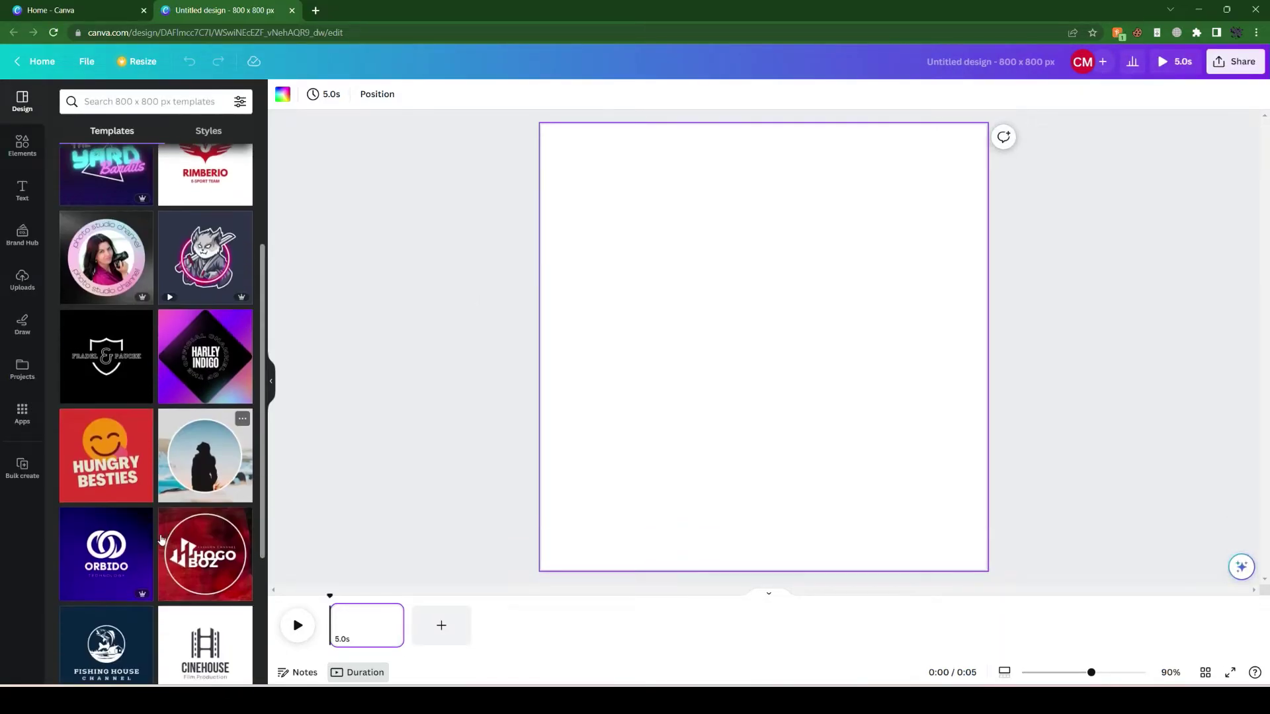
scroll(162, 539, "down", 1)
scroll(161, 538, "down", 2)
scroll(161, 539, "down", 1)
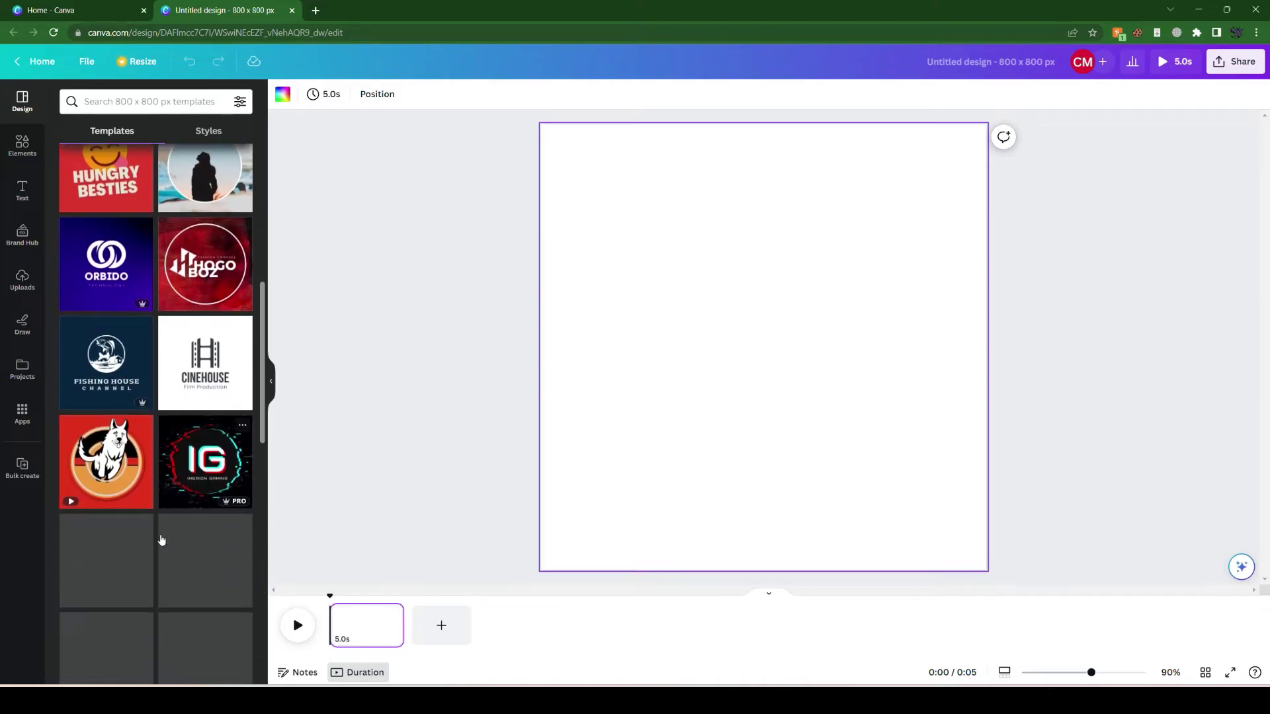
scroll(160, 539, "down", 2)
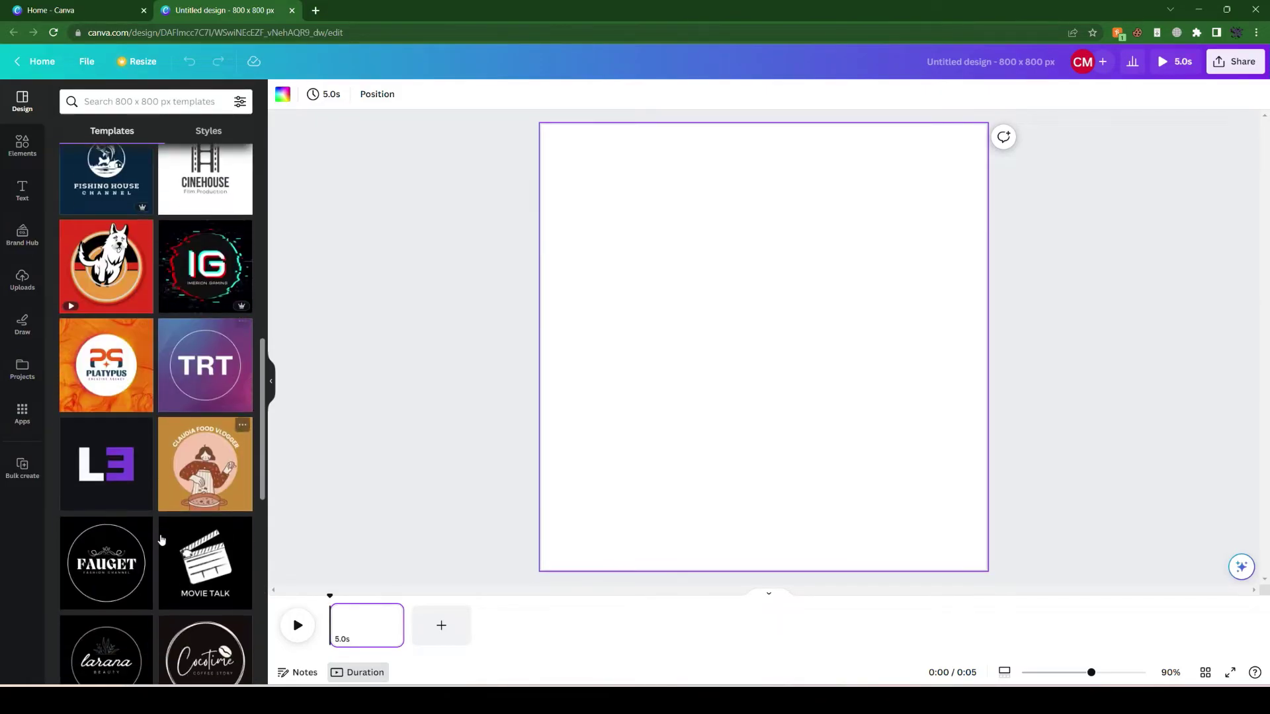
scroll(161, 539, "down", 2)
scroll(161, 539, "down", 1)
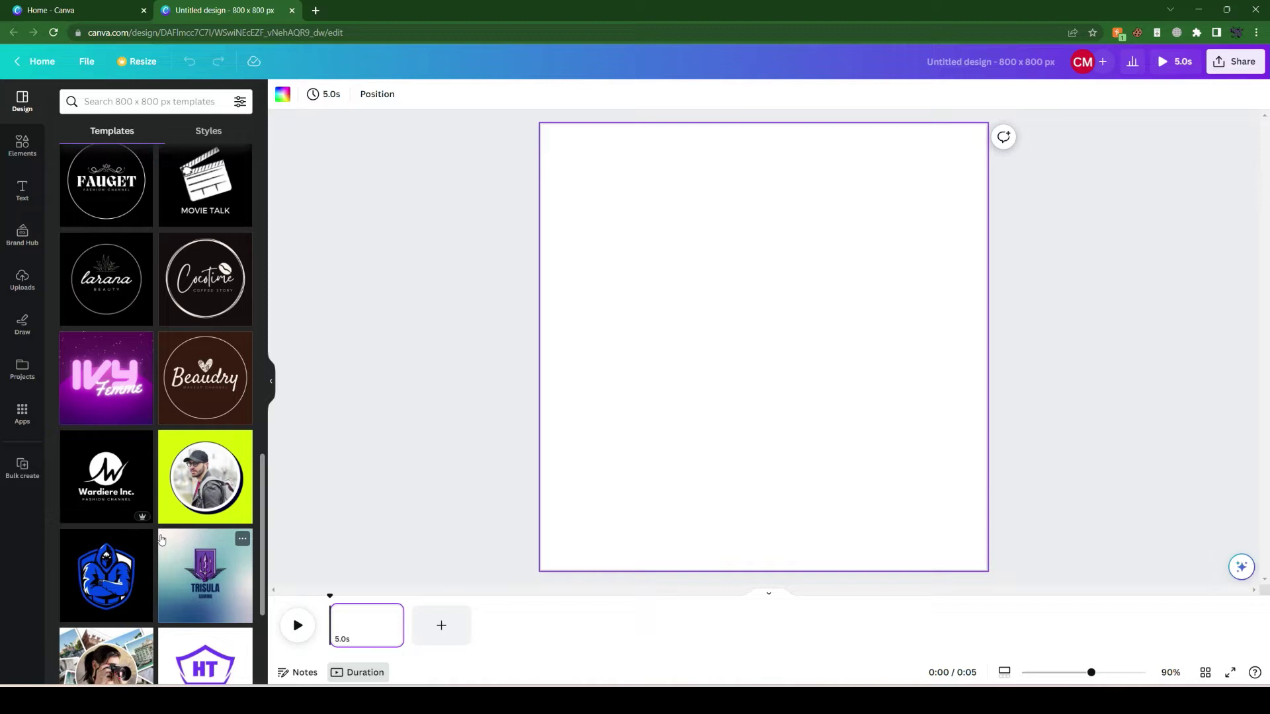
Step: Apply the black-and-white FAUGET Fashion Channel logo template to the blank canvas
left_click(107, 183)
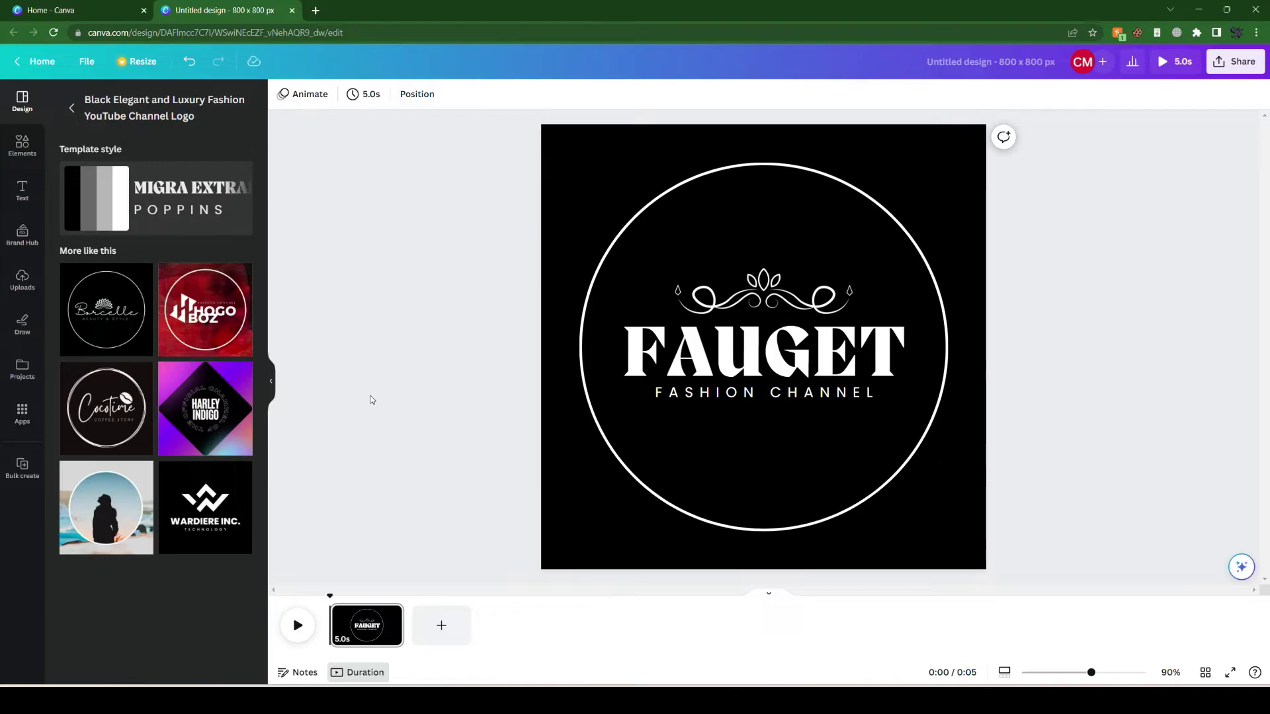
Step: Delete the FAUGET wordmark, ornament and FASHION CHANNEL text, keeping the white circle centred
left_click(583, 350)
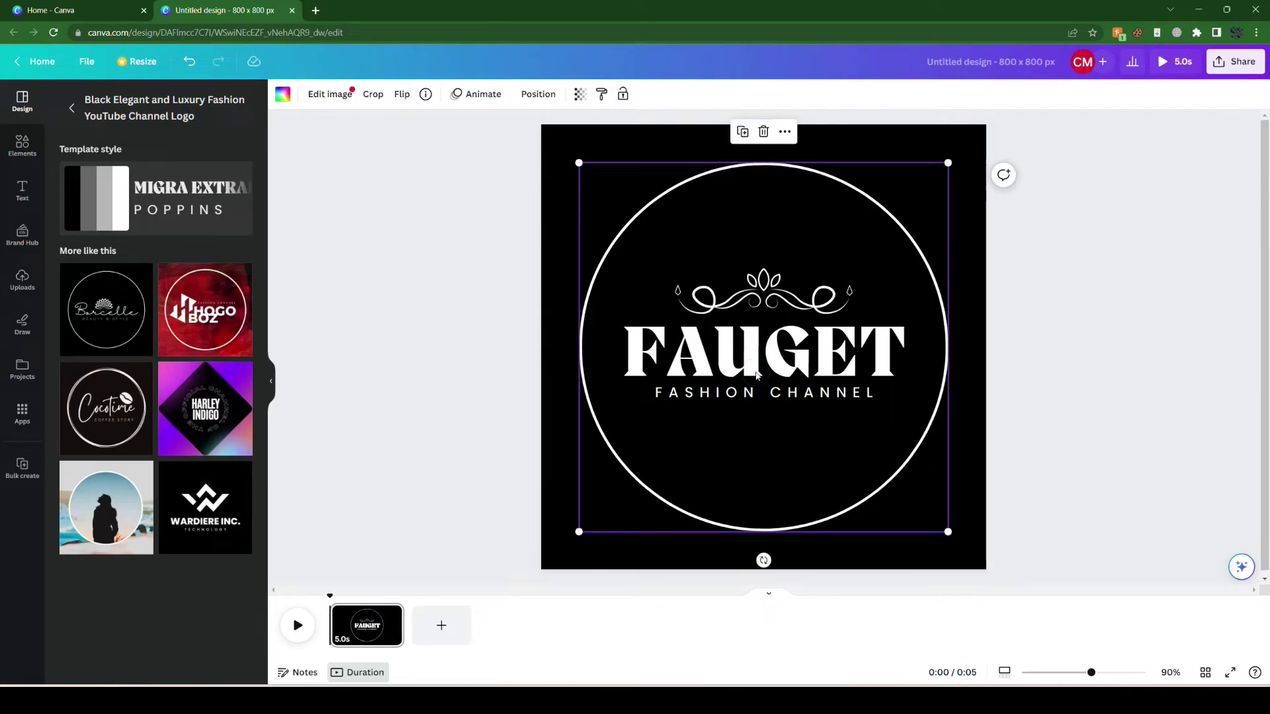
key("Delete")
key("ctrl+z")
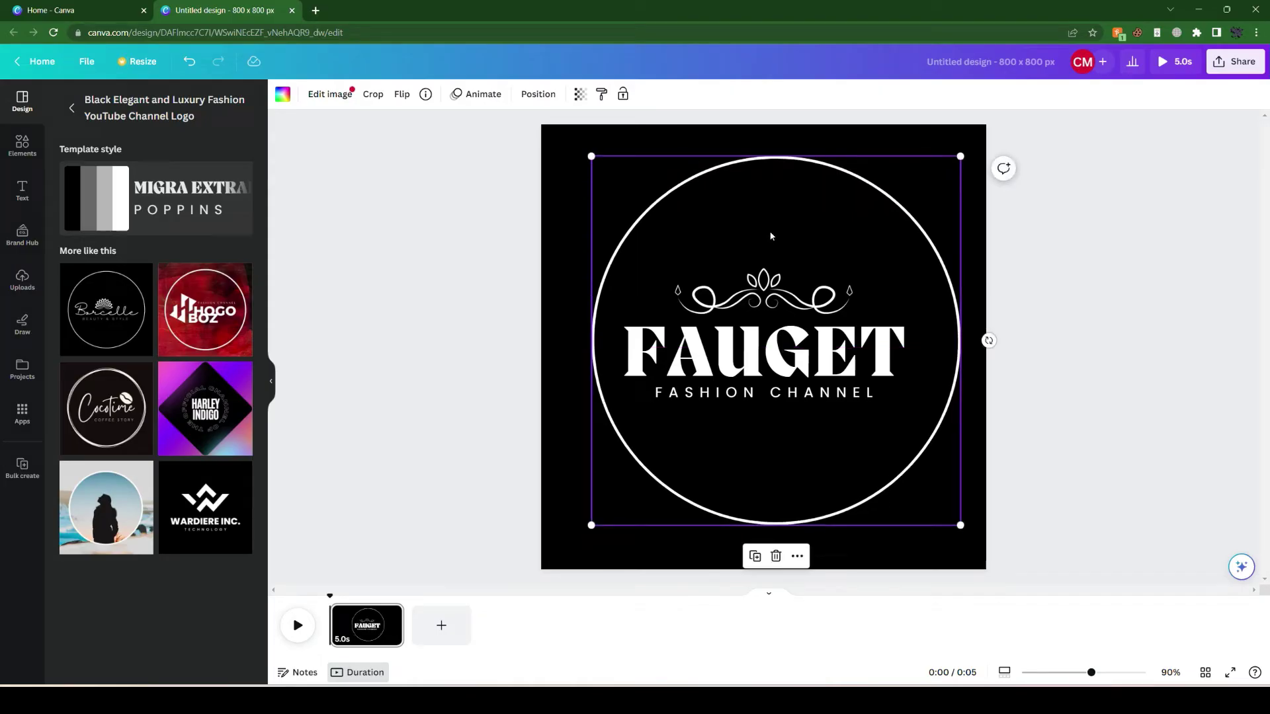
left_click_drag(769, 235, 592, 221)
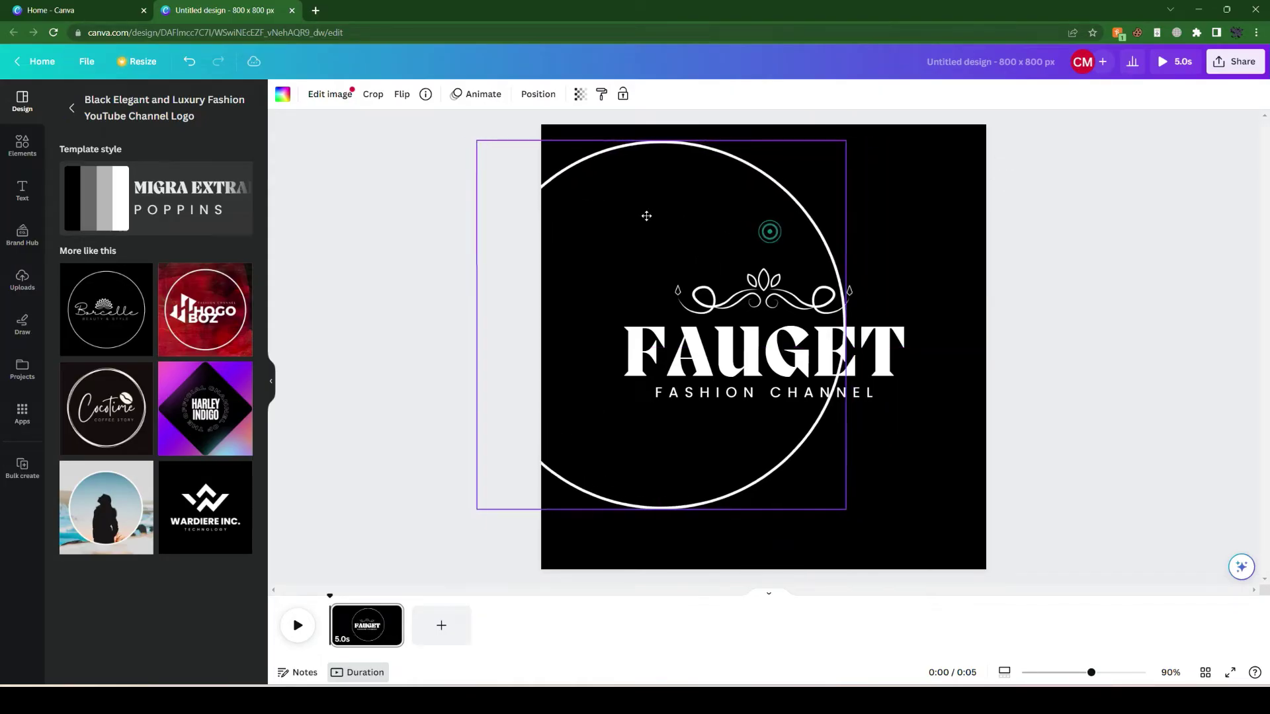
left_click(841, 273)
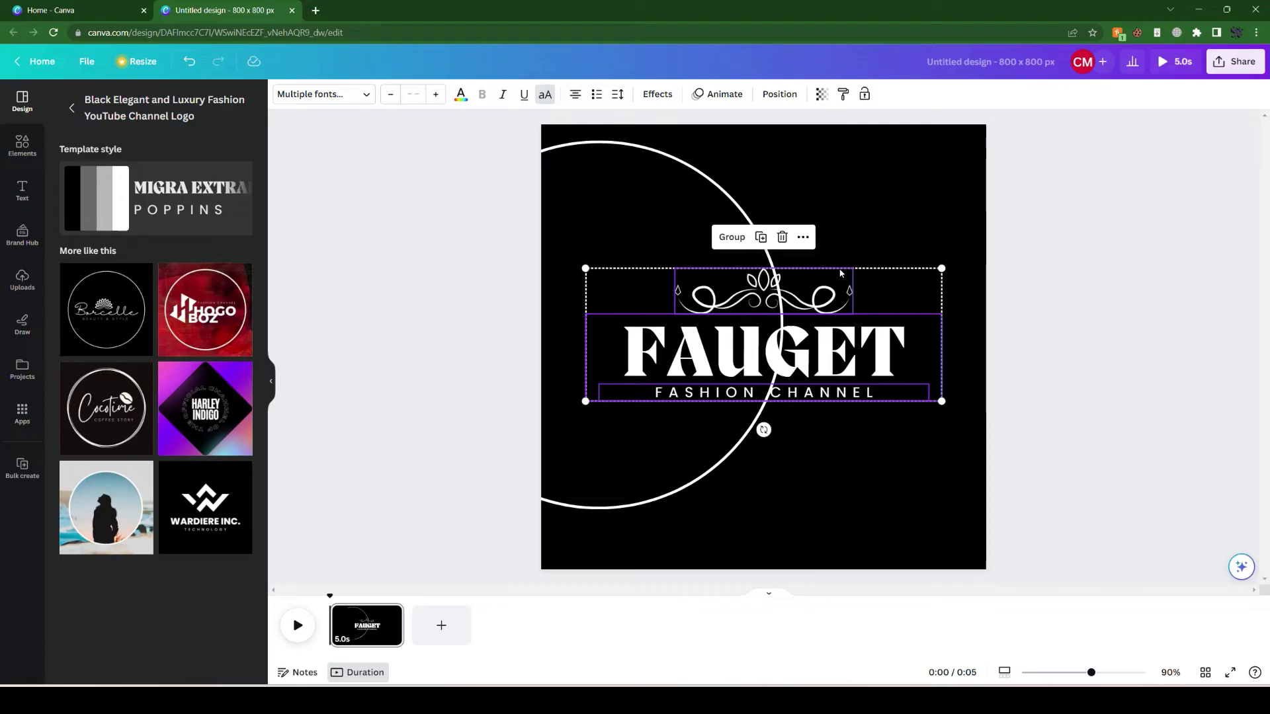
key("Delete")
left_click_drag(672, 338, 838, 361)
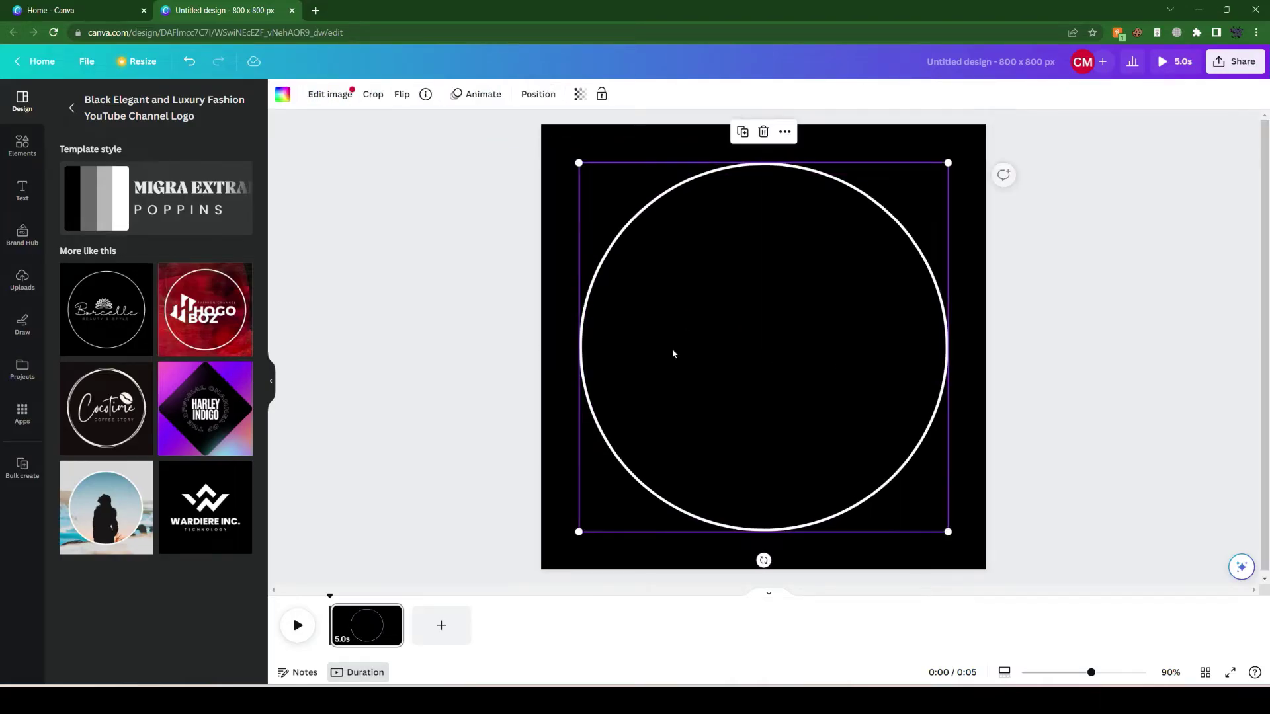
left_click(447, 373)
Step: Set the page background colour to Gray #737373
left_click(573, 148)
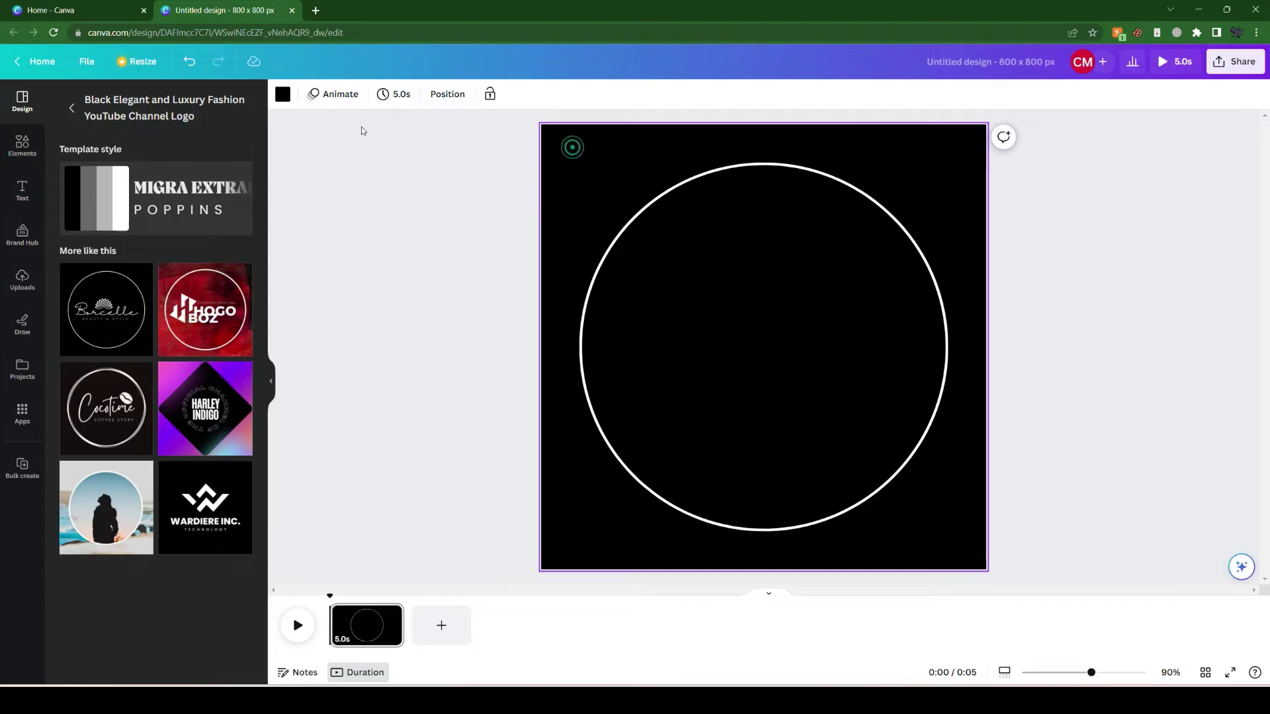
left_click(283, 94)
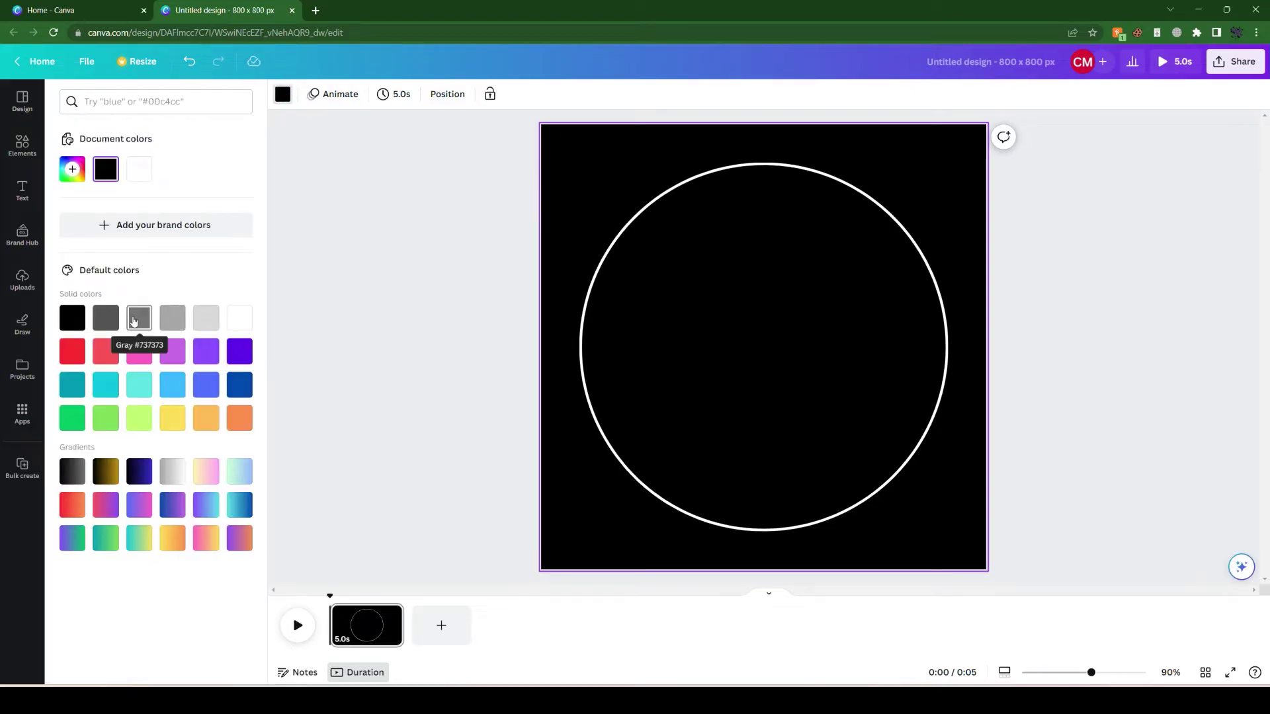
left_click(134, 320)
left_click(406, 343)
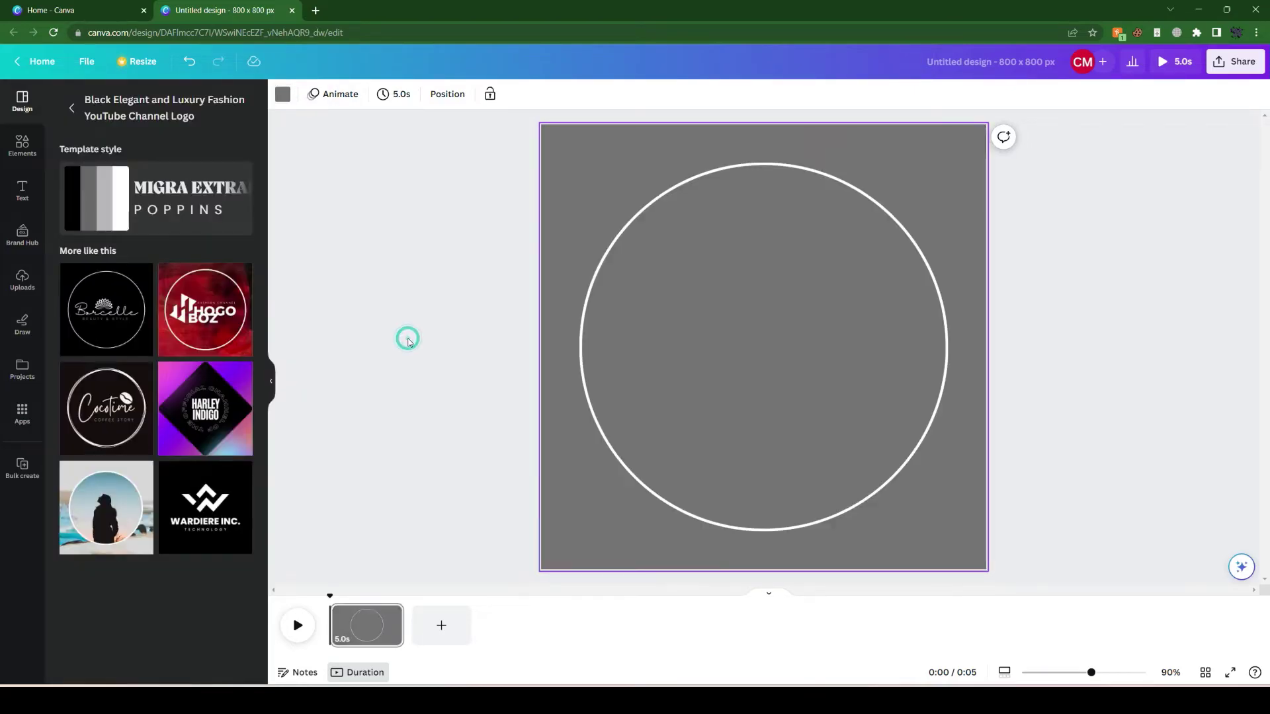
left_click(820, 347)
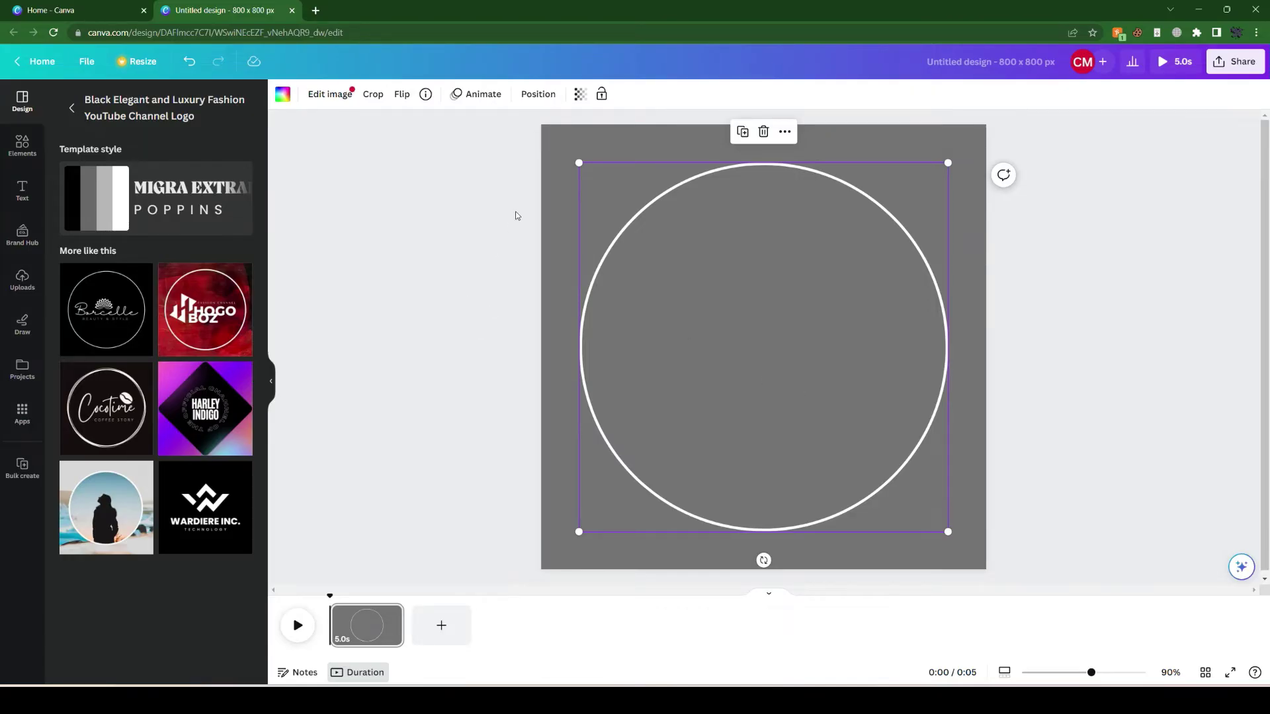
Step: Search the Elements library for 'LG' and filter the results to Graphics
left_click(24, 149)
left_click(184, 101)
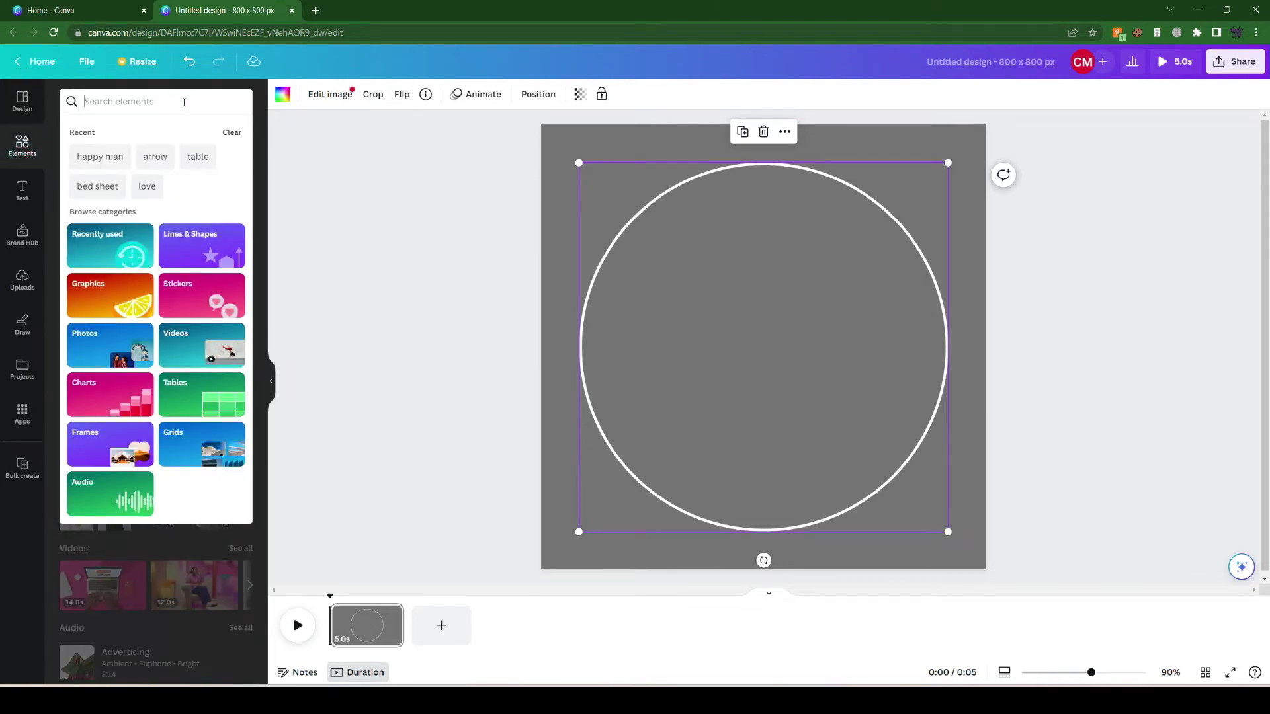
type("L")
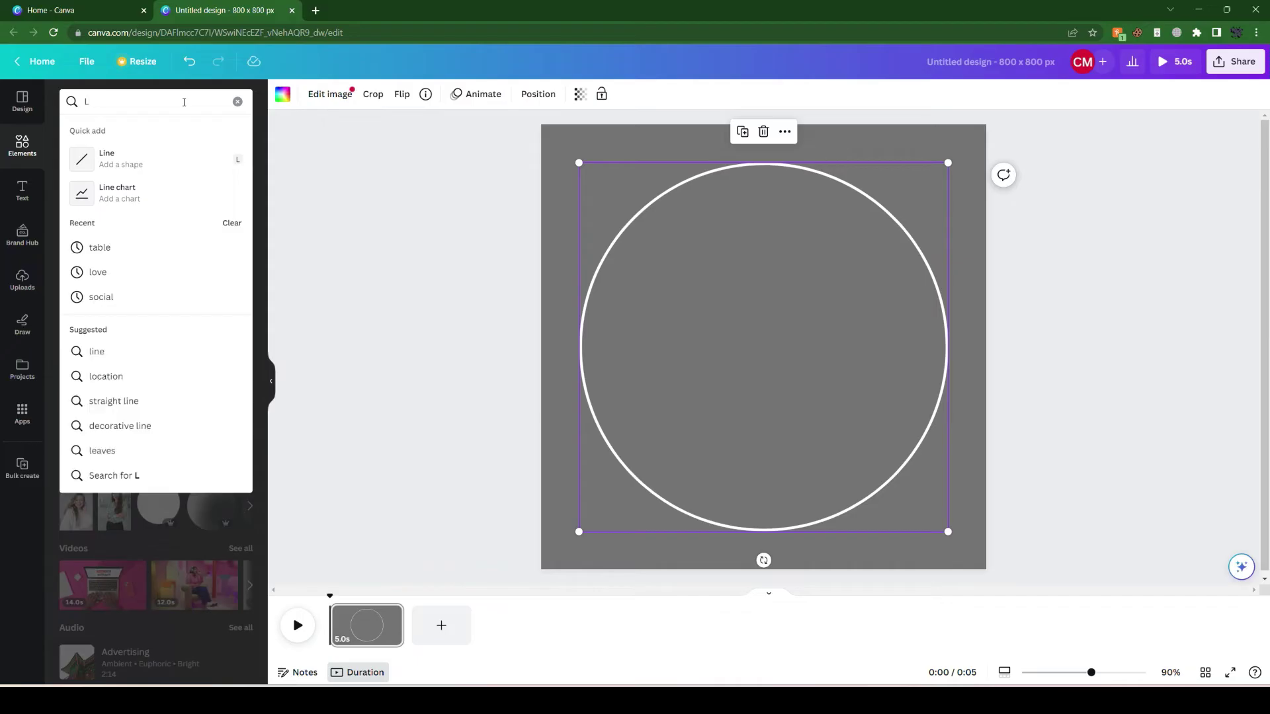
type("G")
key("Return")
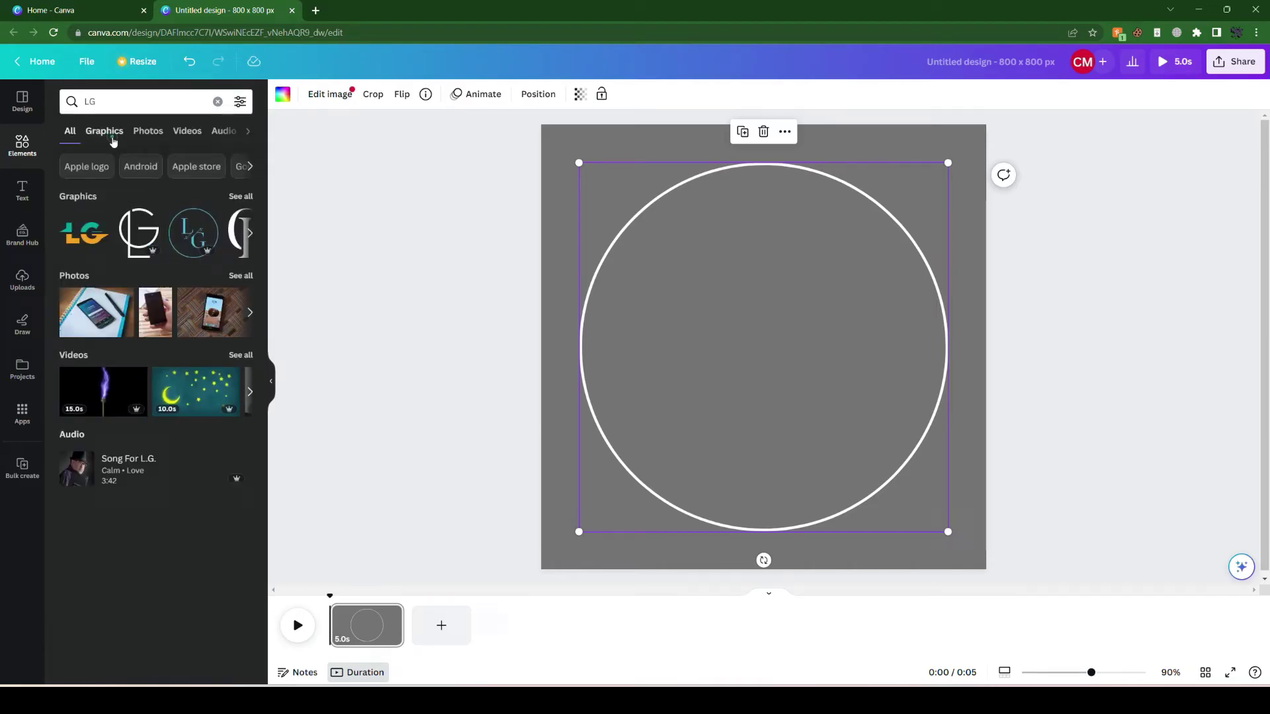
left_click(108, 135)
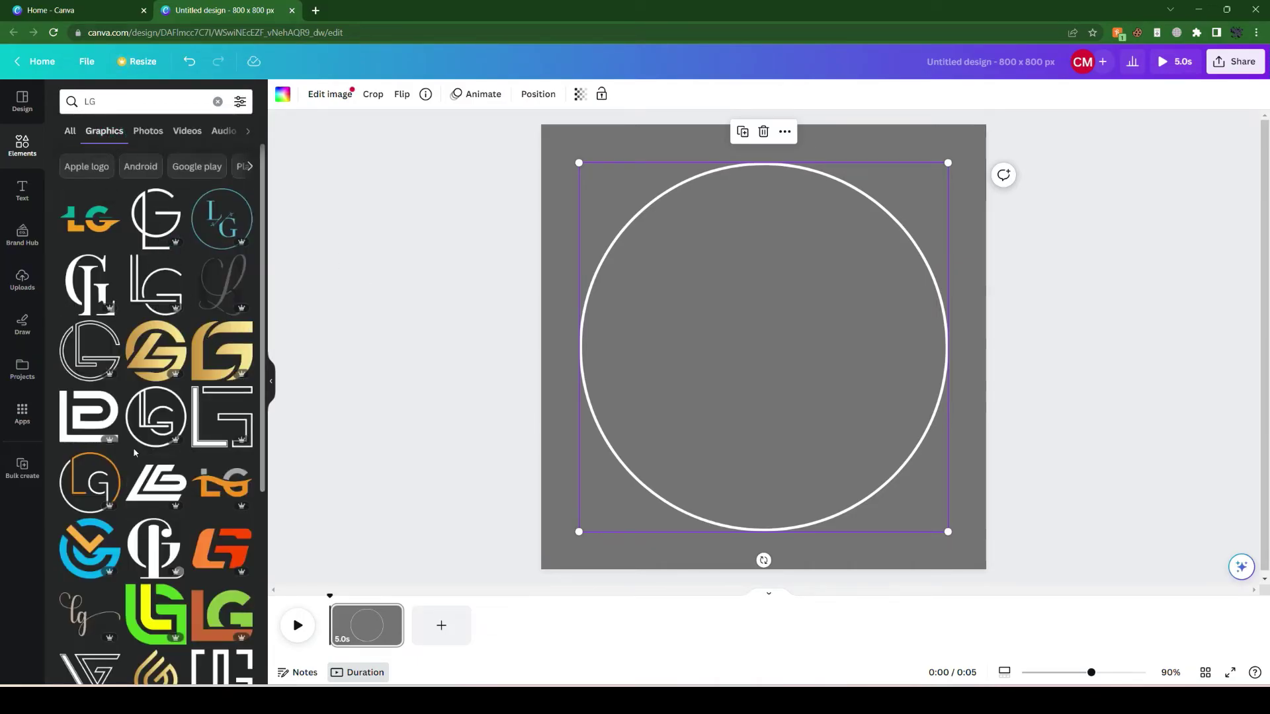
scroll(144, 563, "down", 2)
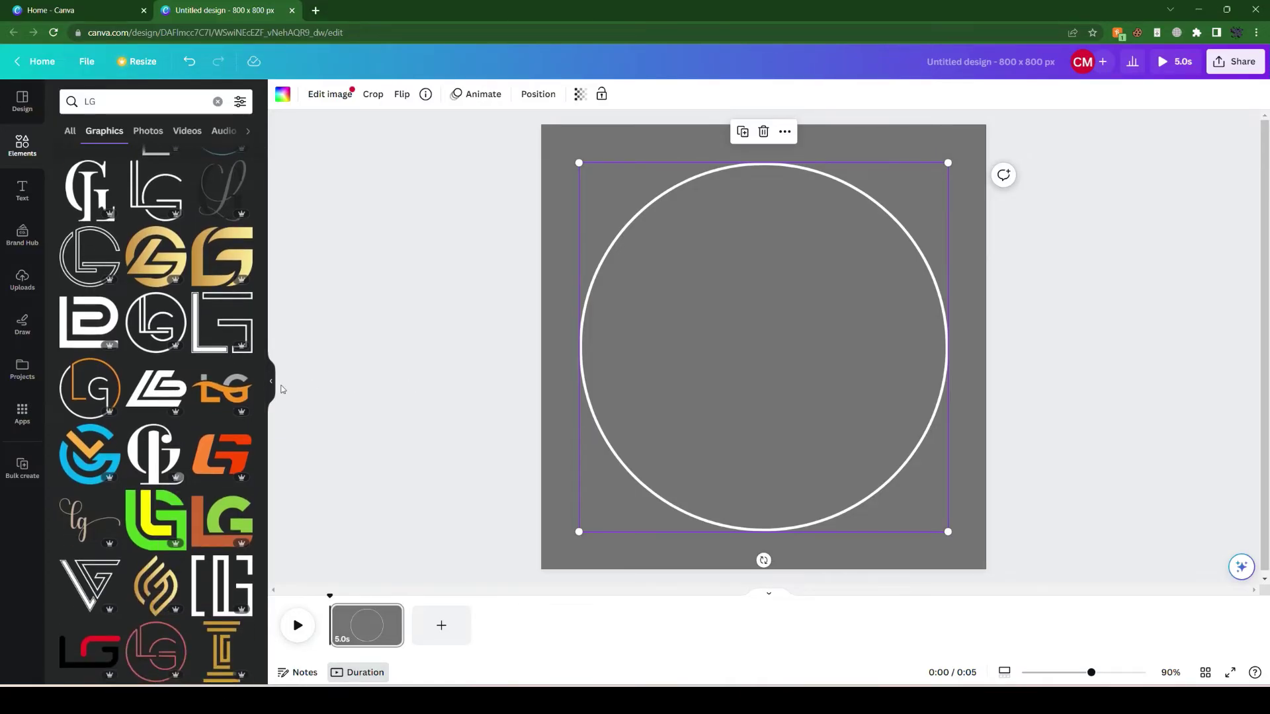
Step: Add the orange LG graphic, enlarge it centred in the circle, and recolour it black
left_click(223, 389)
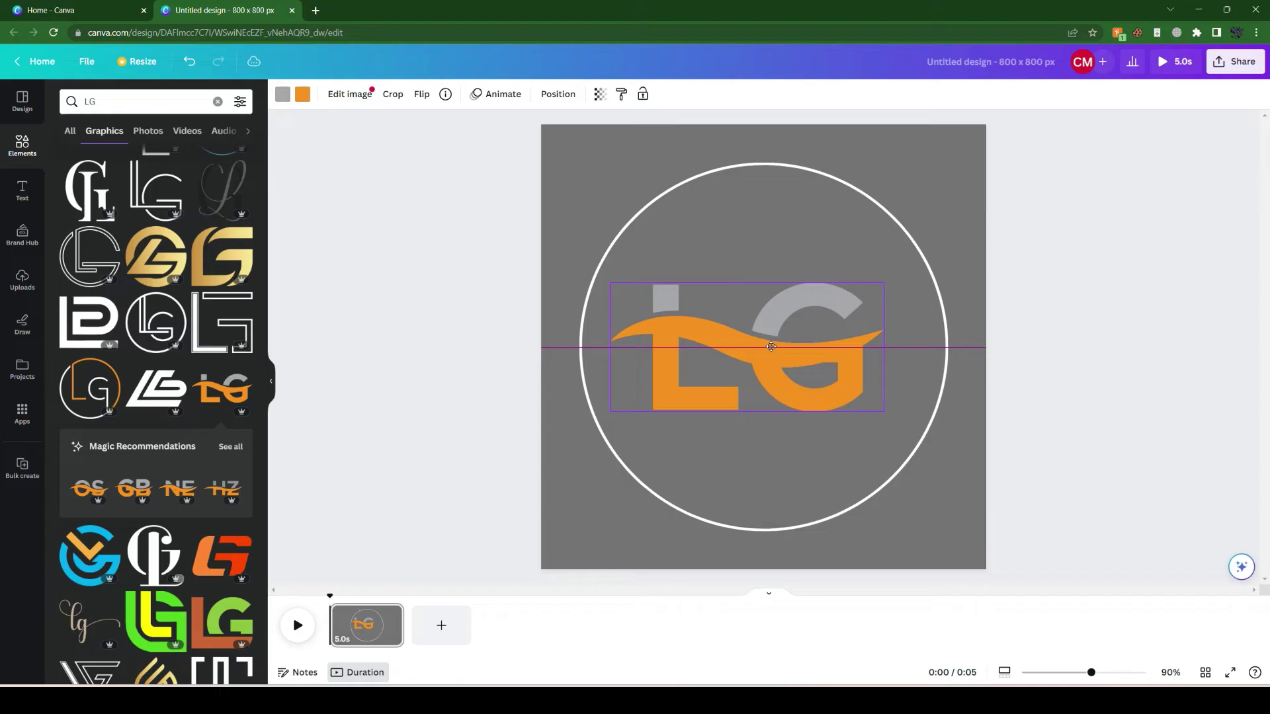
left_click_drag(780, 346, 790, 351)
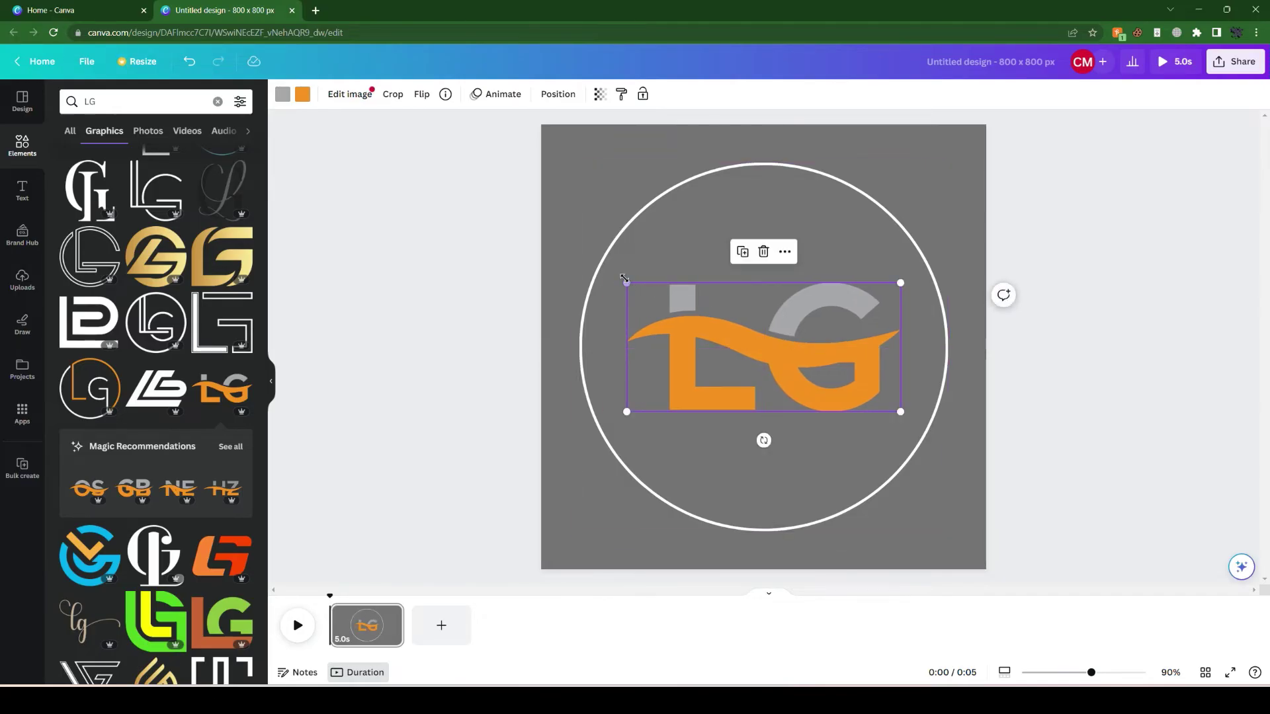
left_click_drag(626, 282, 597, 269)
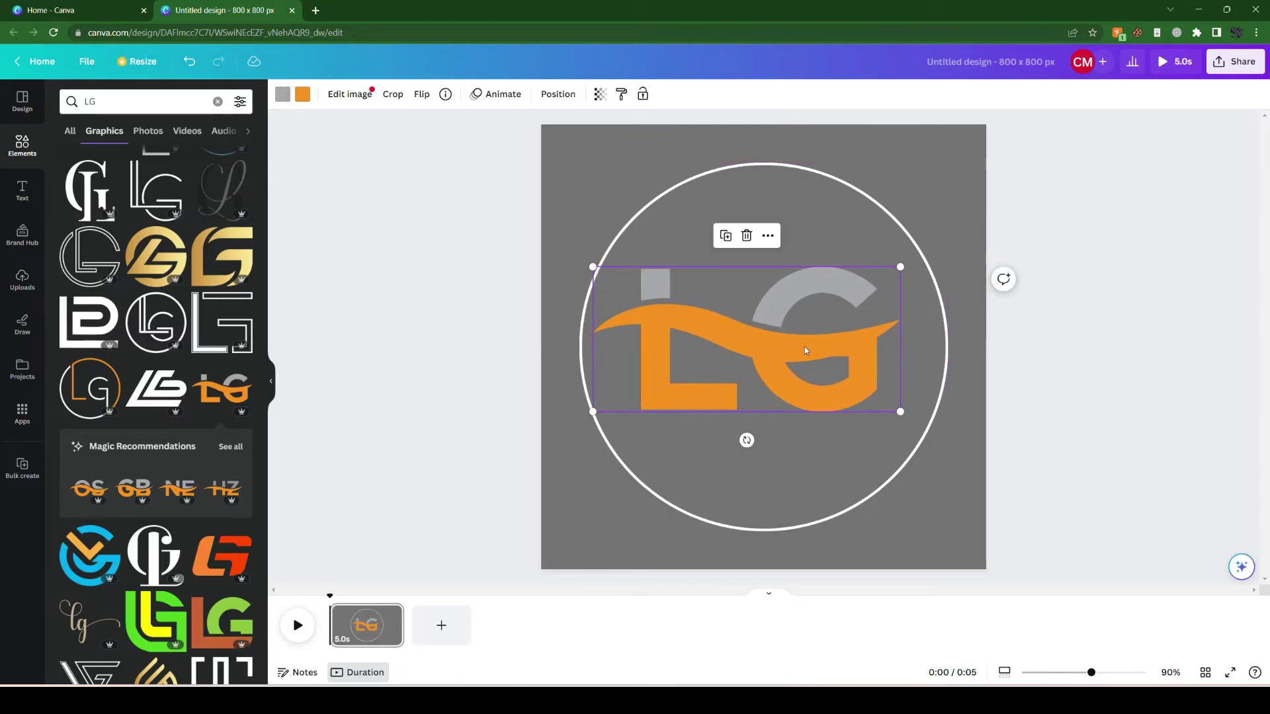
left_click_drag(803, 352, 818, 353)
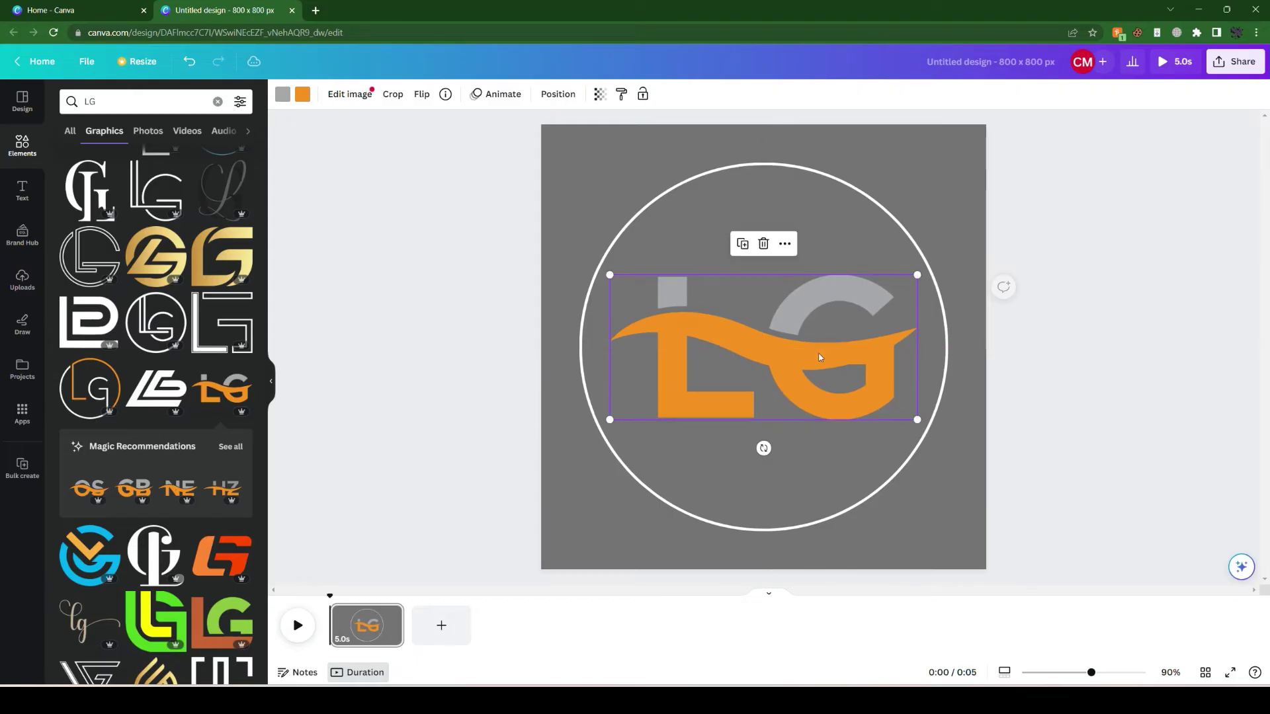
left_click(302, 93)
left_click(71, 318)
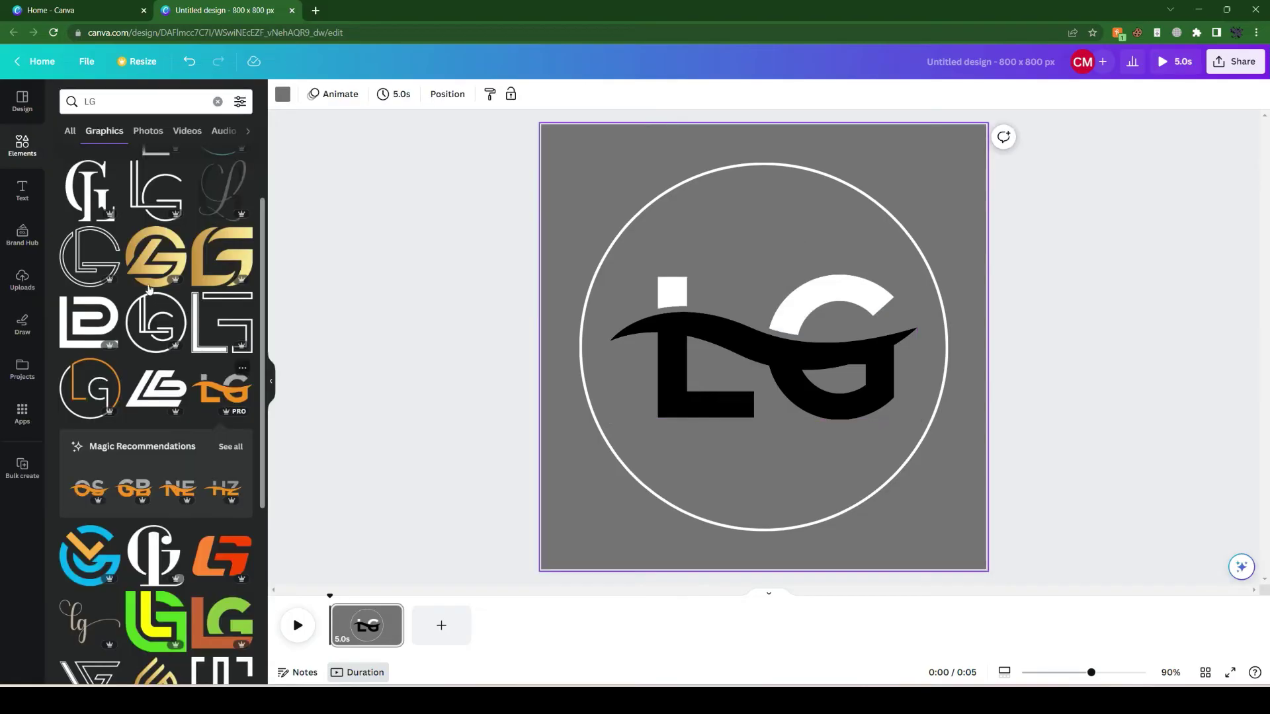
Step: Add a 'Life's Good' heading and move it below the LG graphic
key("Escape")
left_click(22, 191)
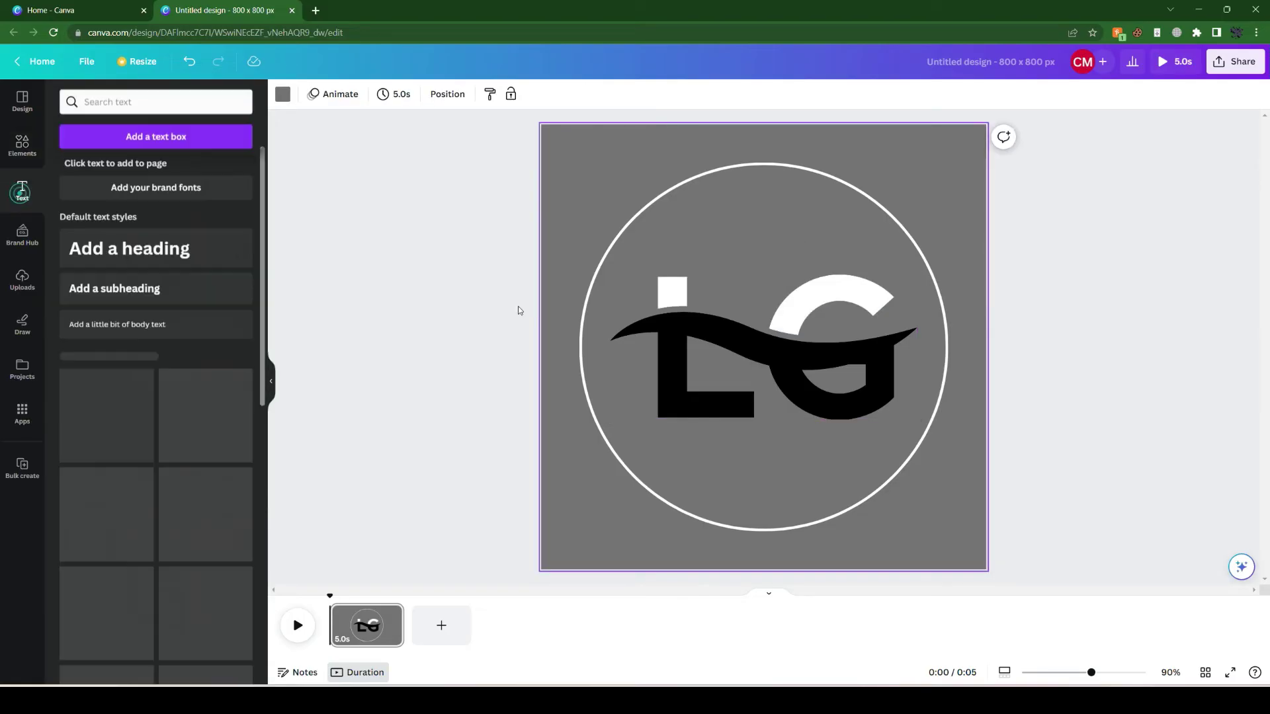
left_click(184, 250)
mouse_move(615, 350)
left_mouse_down()
mouse_move(605, 530)
mouse_move(679, 478)
mouse_move(739, 463)
left_mouse_up()
type("Life's Good")
left_click(425, 461)
Step: Apply the Lift shadow effect to the 'Life's Good' heading
left_click(742, 470)
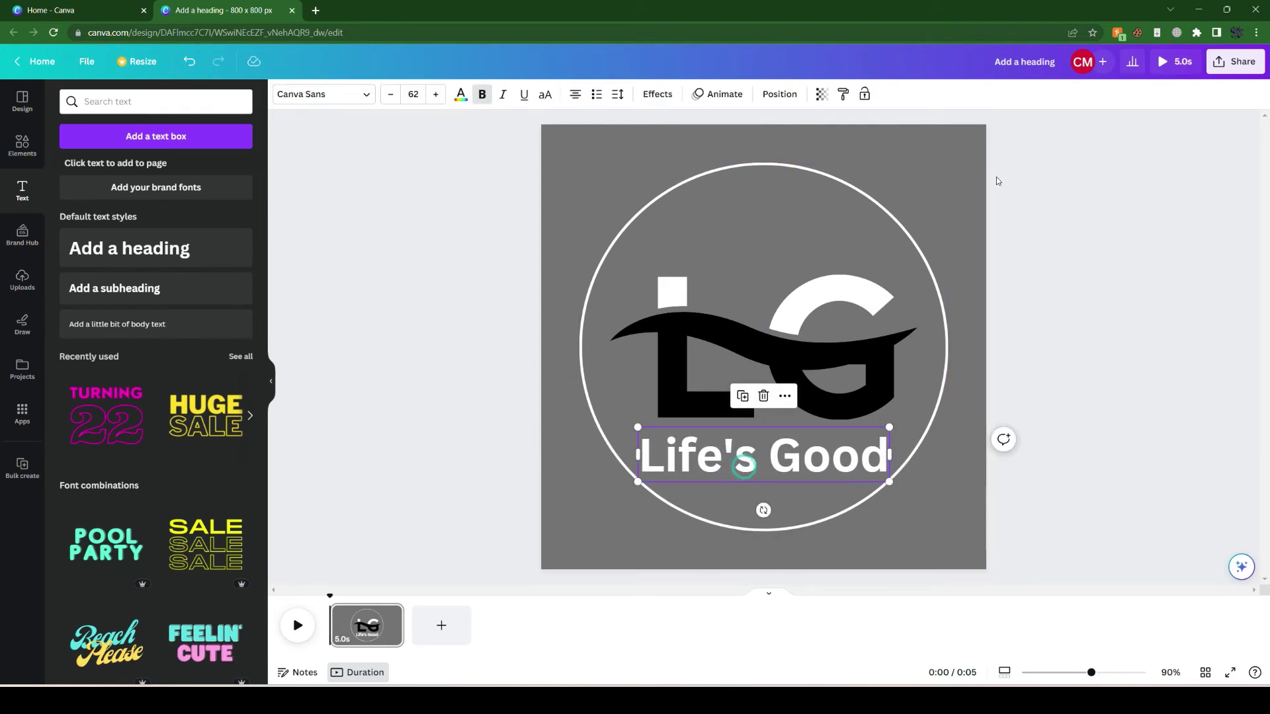
left_click(725, 93)
left_click(779, 94)
left_click(658, 93)
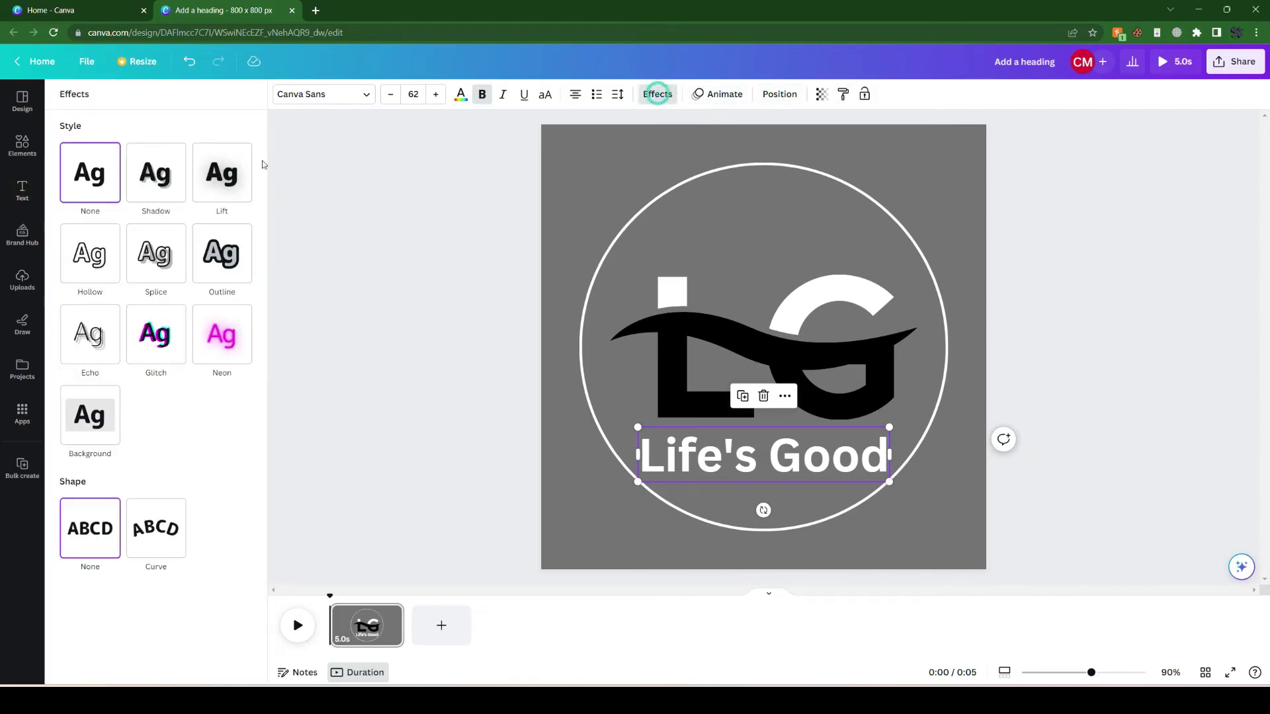
left_click(229, 173)
left_click(379, 444)
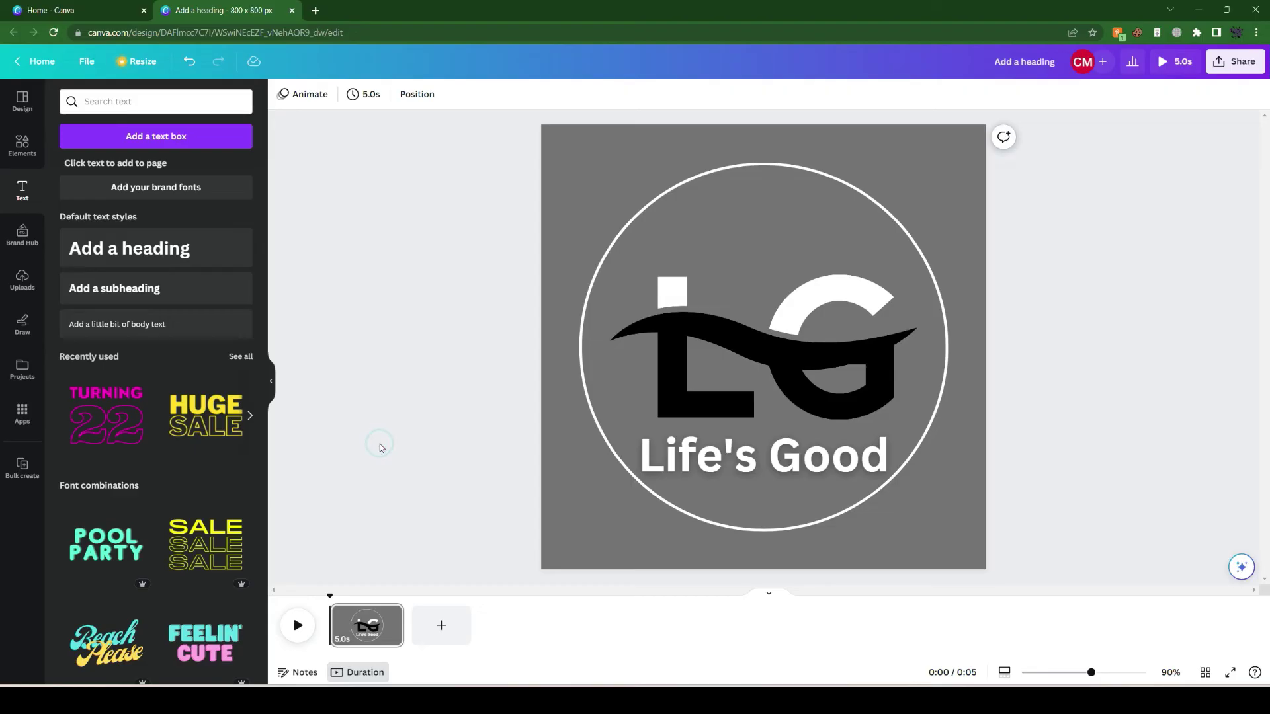
Step: Make the 'Life's Good' heading slightly transparent
left_click(707, 447)
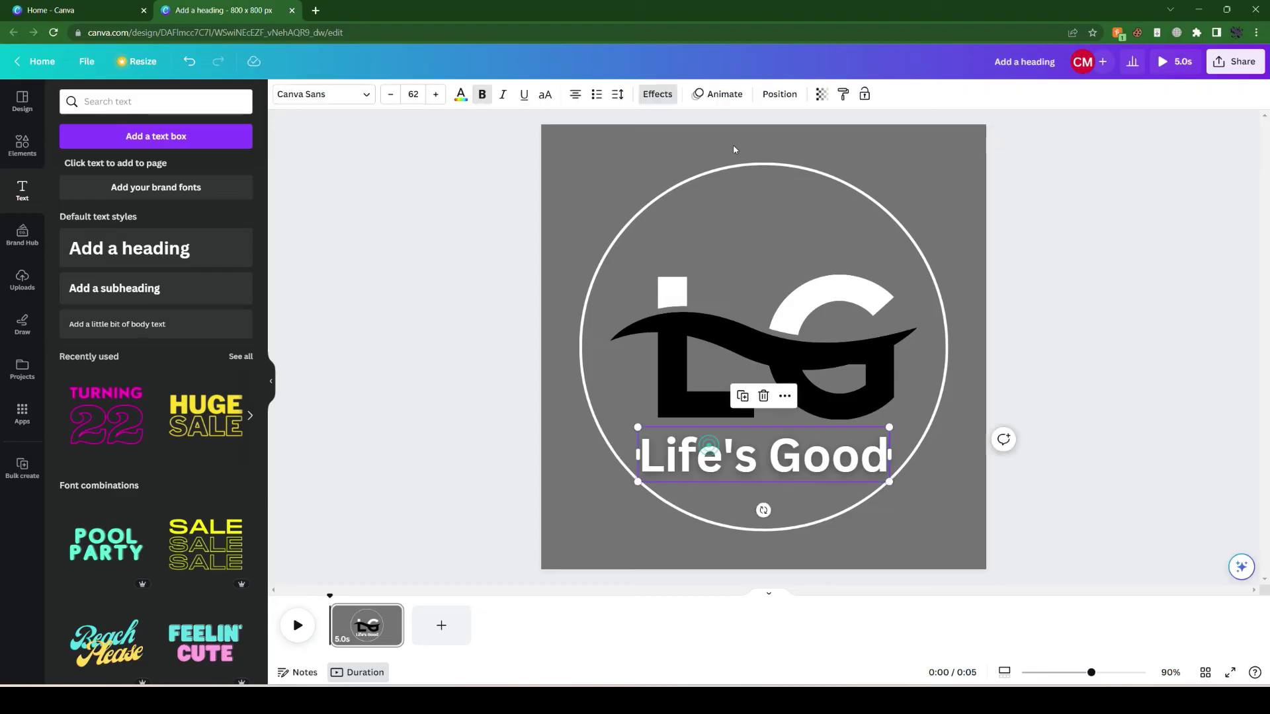
left_click(822, 95)
mouse_move(804, 148)
left_mouse_down()
mouse_move(714, 144)
mouse_move(803, 144)
left_mouse_up()
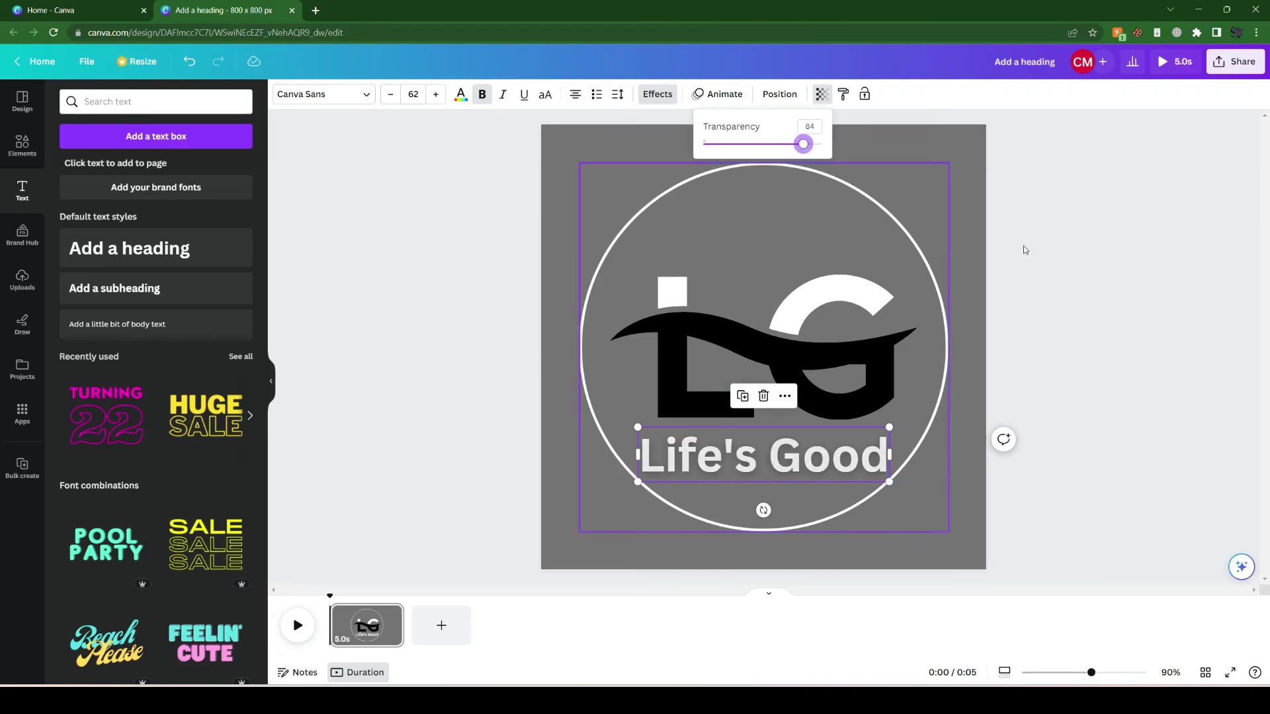
left_click(1053, 278)
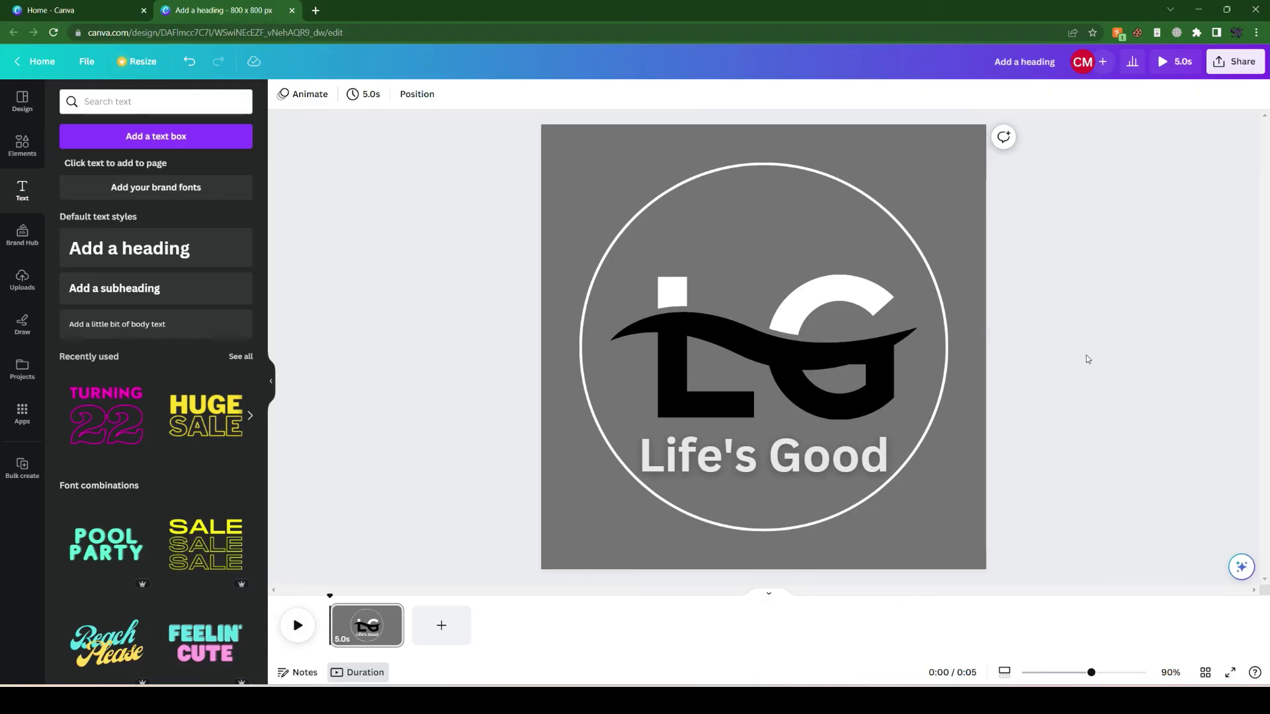
left_click(1242, 69)
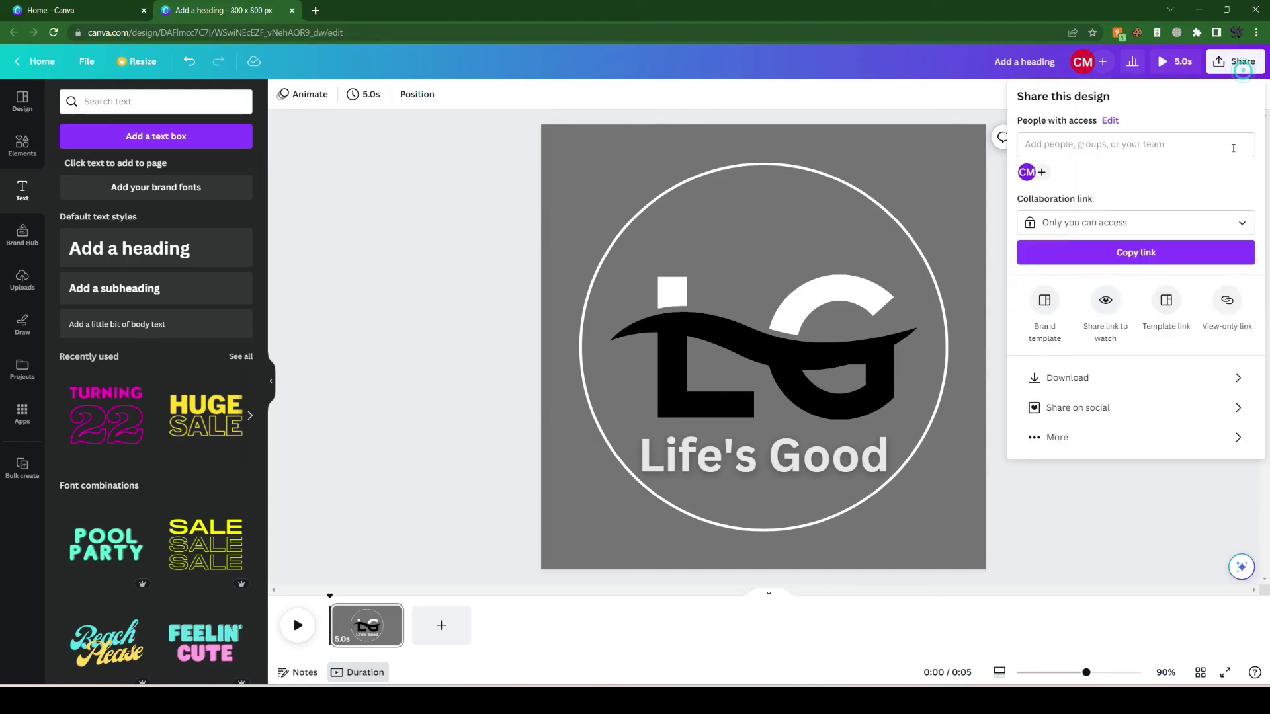
left_click(1113, 377)
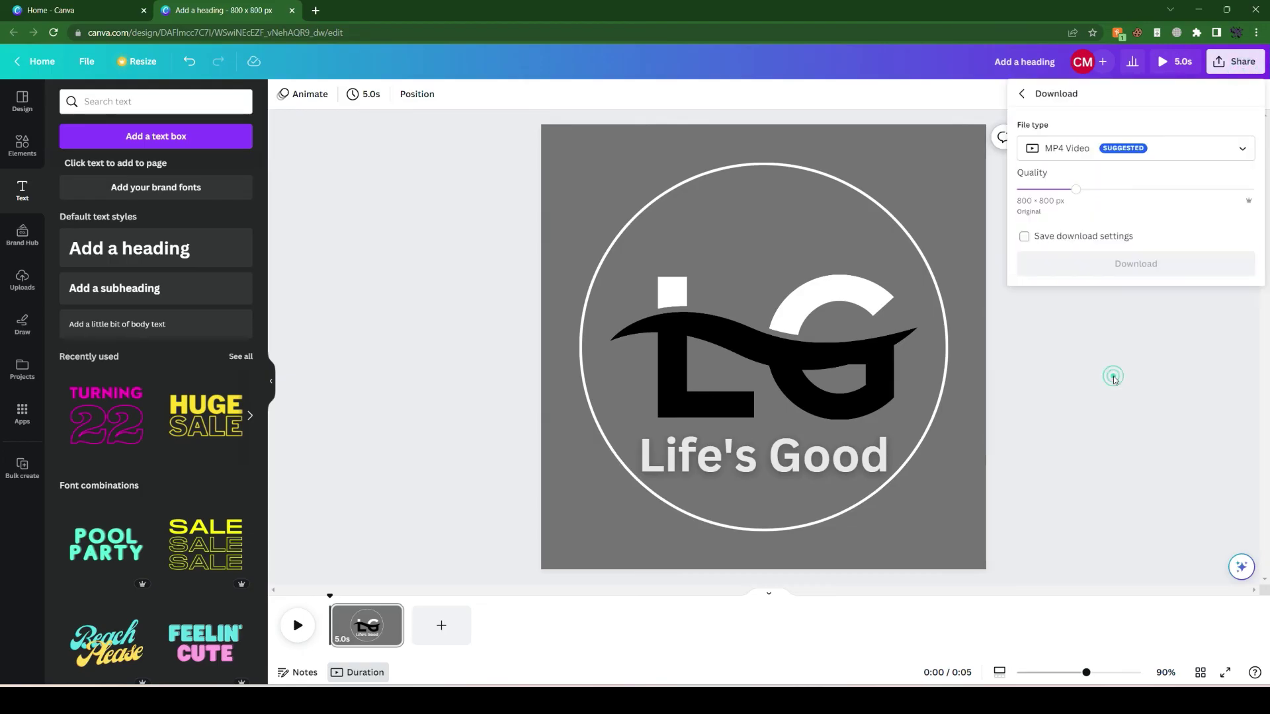
left_click(1067, 150)
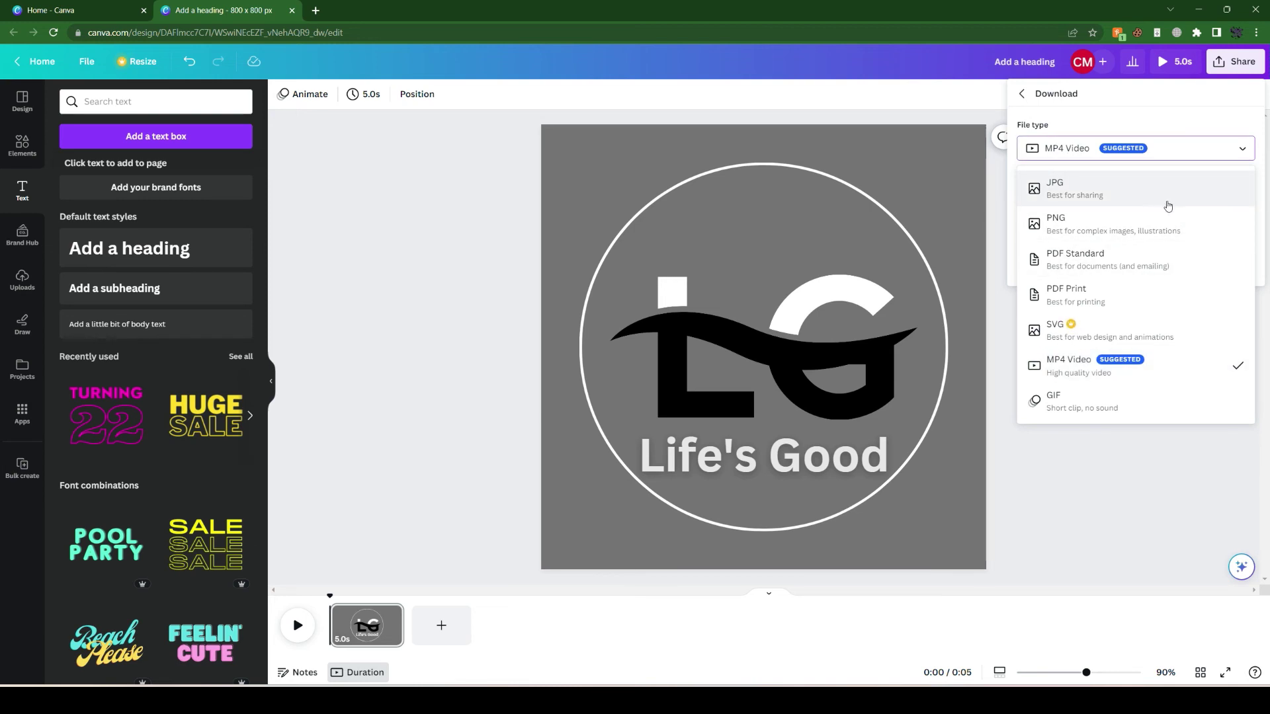
left_click(1131, 224)
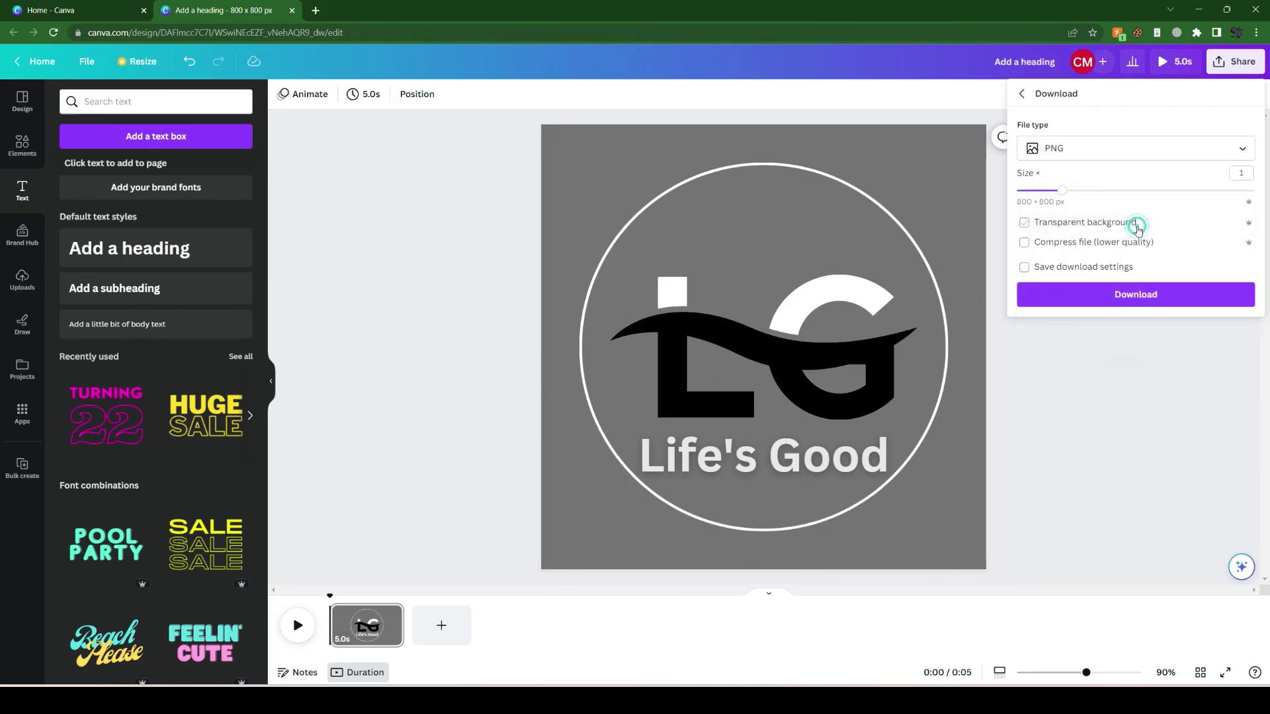
left_click(1179, 416)
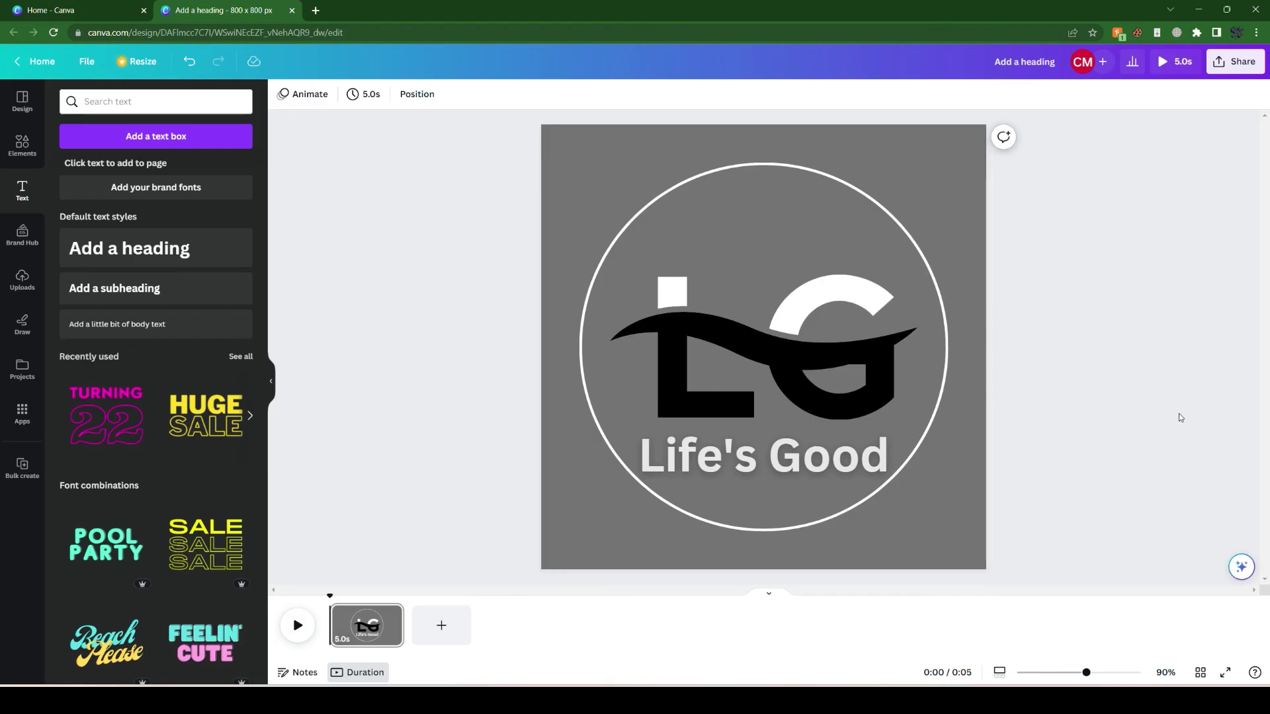